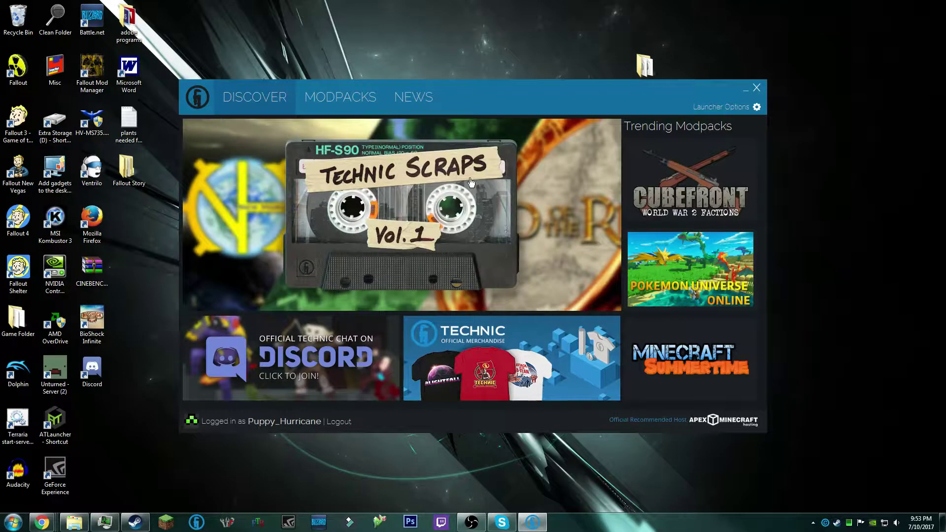
Open the Tekkit Legends pack page and its Modpack Options in the launcher.
{"action": "left_click", "coordinate": [347, 108]}
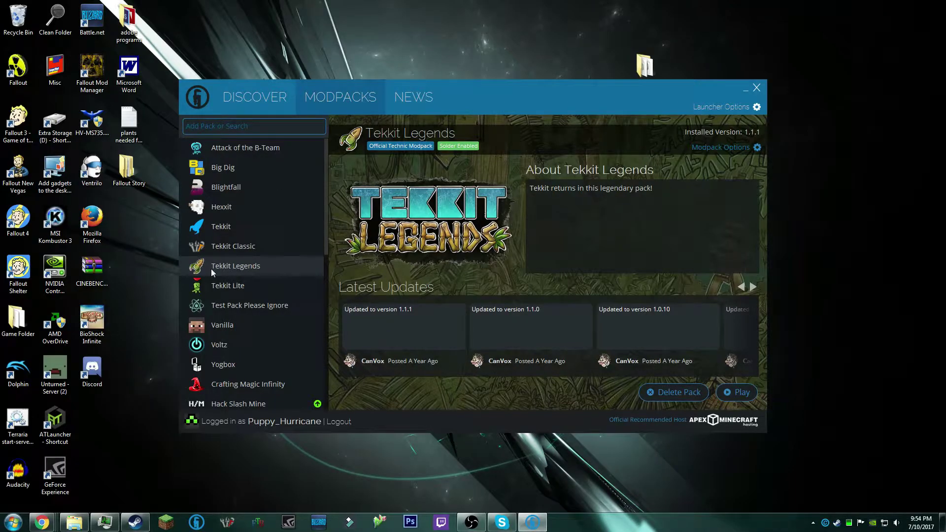
{"action": "left_click", "coordinate": [701, 152]}
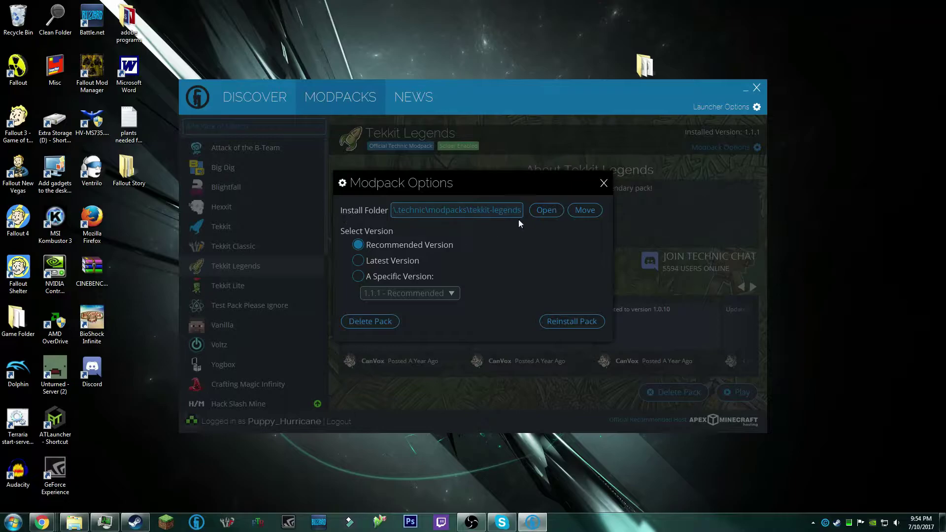
Open the Tekkit Legends install folder and its mods folder in Explorer, nudging the window aside.
{"action": "left_click", "coordinate": [538, 215]}
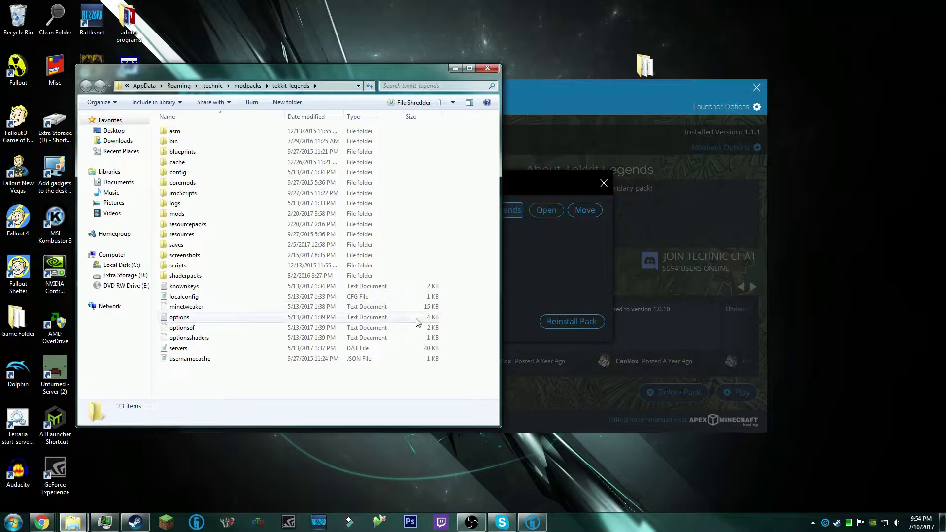
{"action": "left_click", "coordinate": [177, 214]}
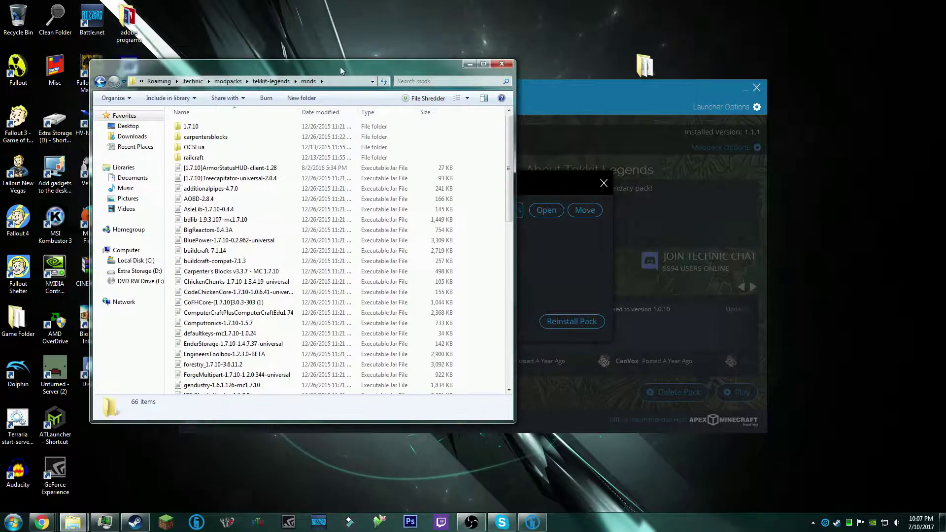
{"action": "left_click_drag", "start_coordinate": [340, 48], "coordinate": [333, 65]}
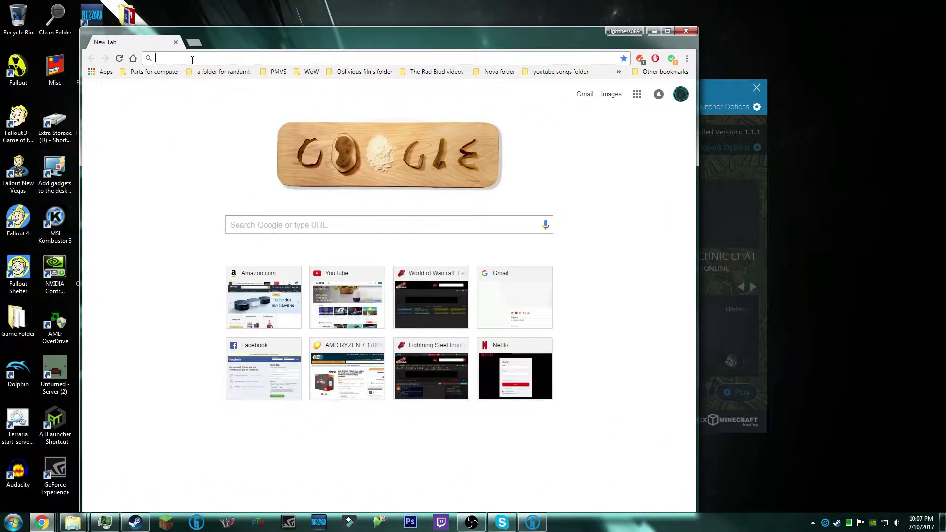
Search Google for 'shaders mod' and open the Shaders Mod for Minecraft result.
{"action": "type", "text": "shaders m"}
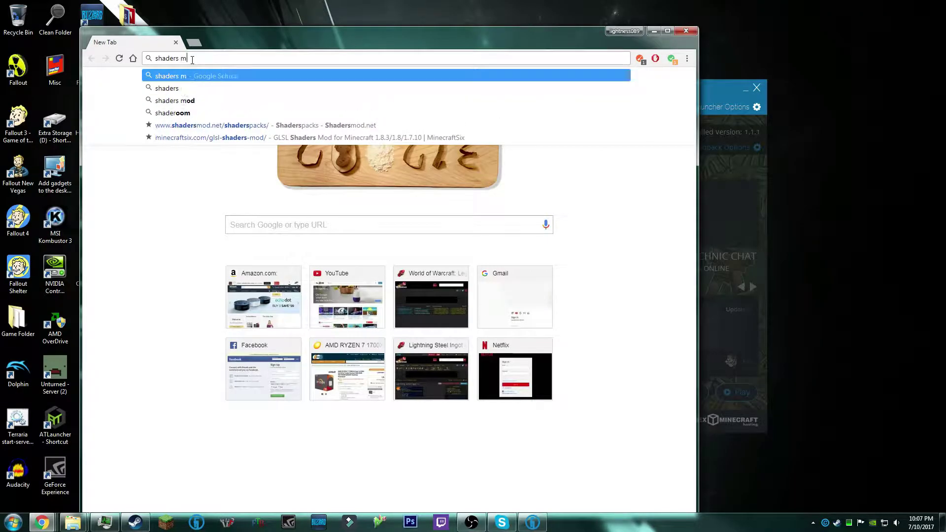
{"action": "type", "text": "od"}
{"action": "key", "text": "Return"}
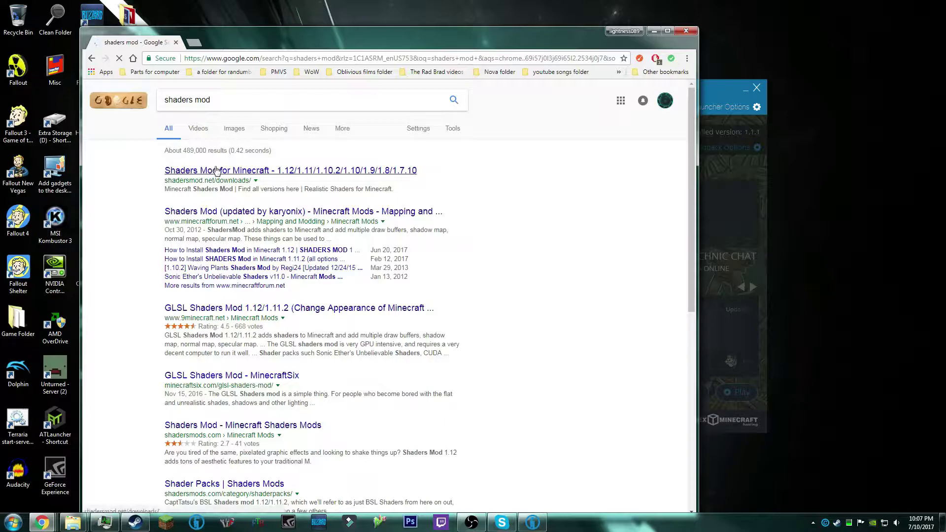
{"action": "left_click", "coordinate": [215, 170]}
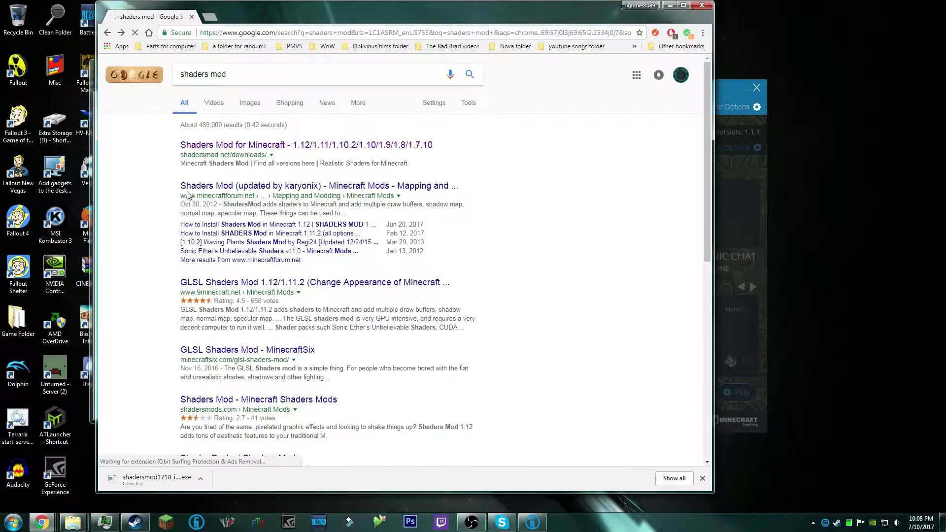
{"action": "scroll", "coordinate": [192, 288], "scroll_direction": "down", "scroll_amount": 1}
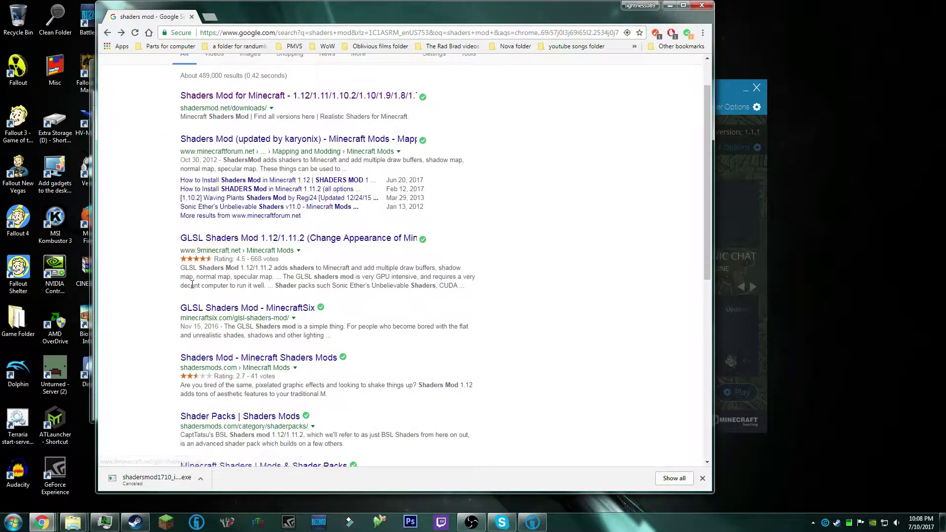
Open the shadersmods.com result in a new tab and scroll to its download links.
{"action": "right_click", "coordinate": [306, 358]}
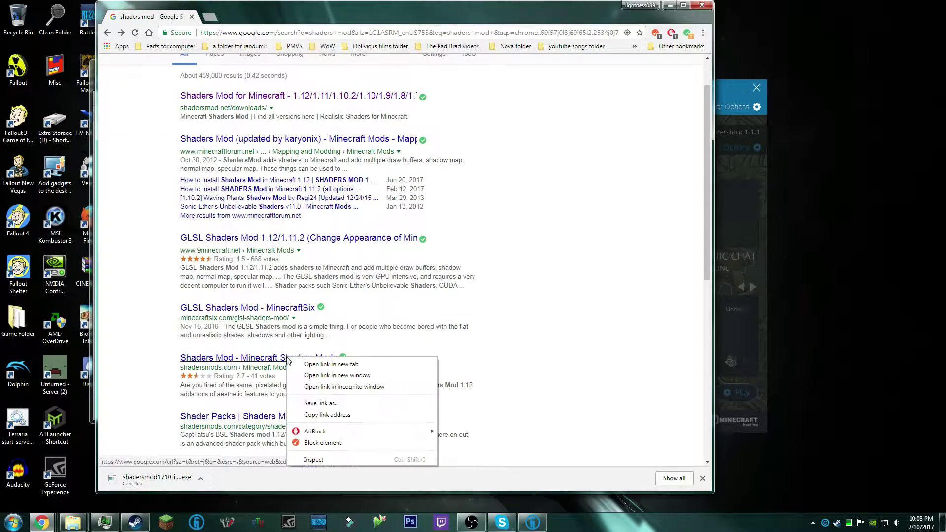
{"action": "left_click", "coordinate": [326, 365]}
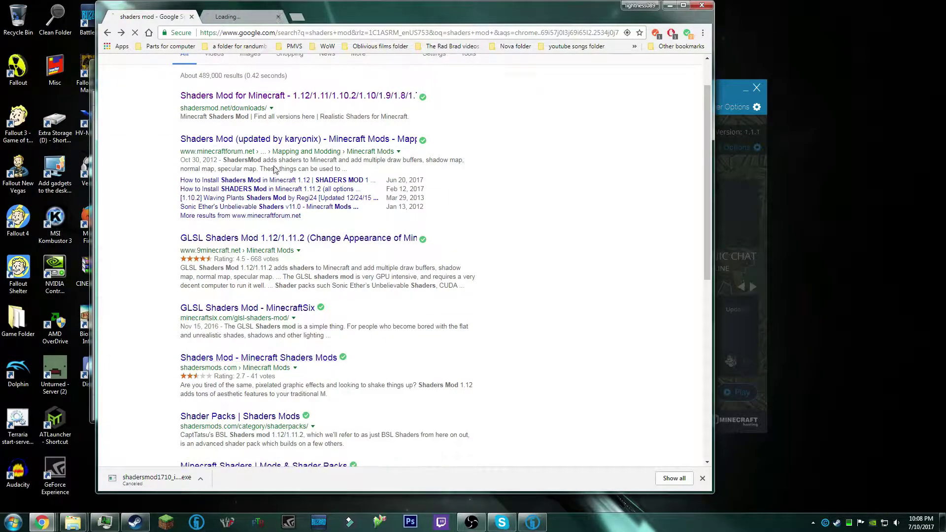
{"action": "left_click", "coordinate": [239, 17]}
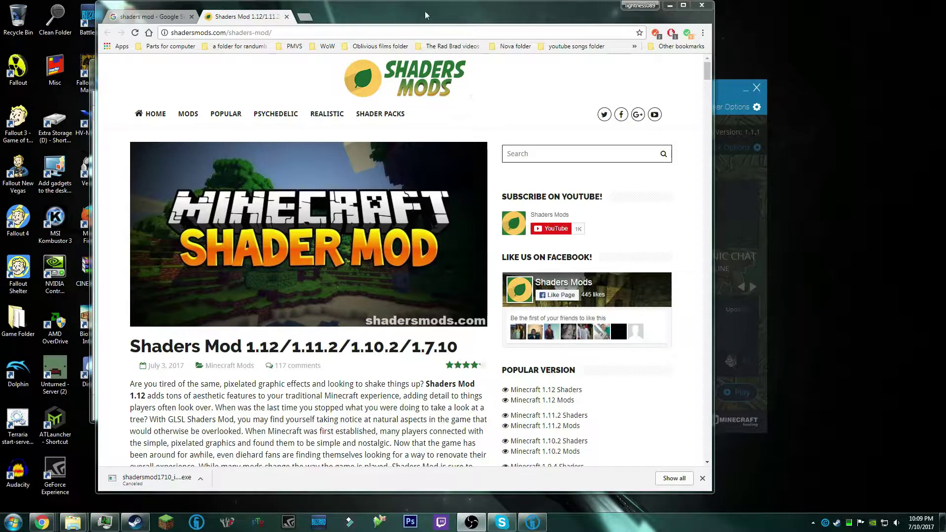
{"action": "scroll", "coordinate": [330, 275], "scroll_direction": "down", "scroll_amount": 8}
{"action": "scroll", "coordinate": [329, 275], "scroll_direction": "down", "scroll_amount": 15}
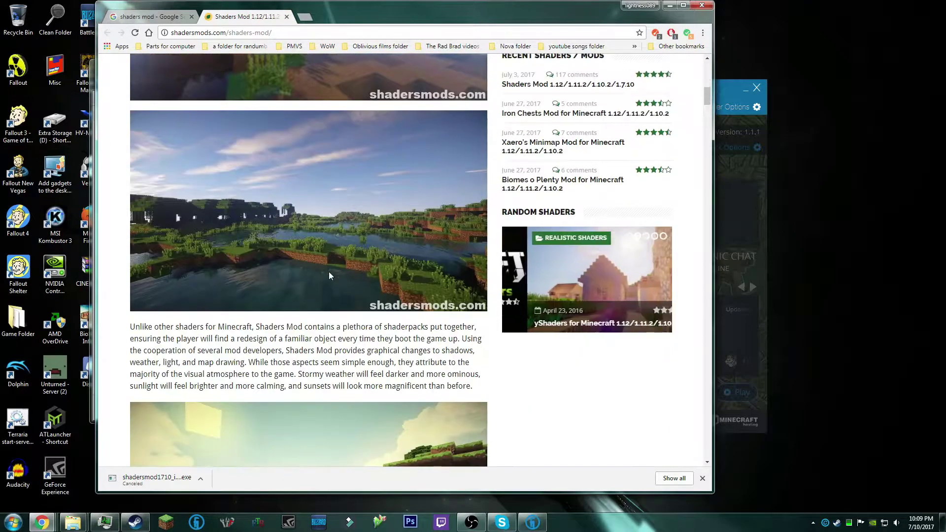
{"action": "scroll", "coordinate": [329, 275], "scroll_direction": "down", "scroll_amount": 10}
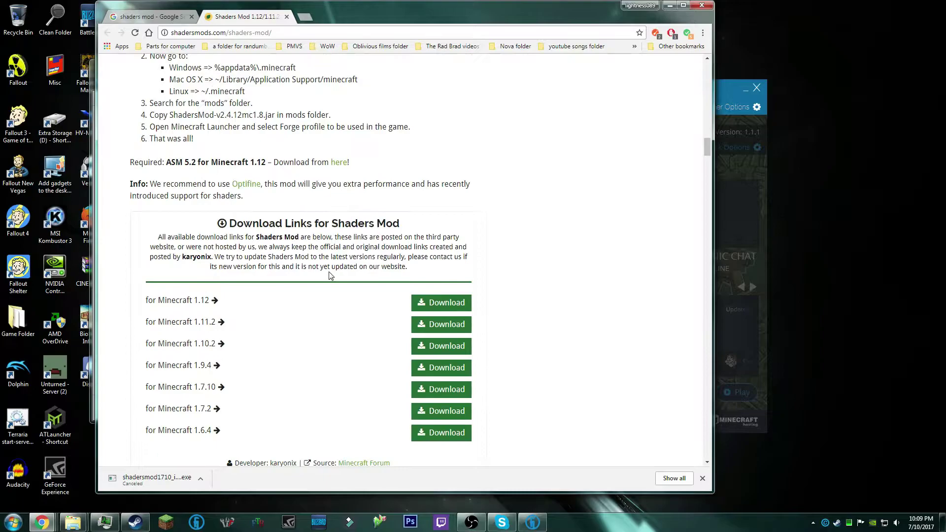
{"action": "scroll", "coordinate": [295, 285], "scroll_direction": "up", "scroll_amount": 2}
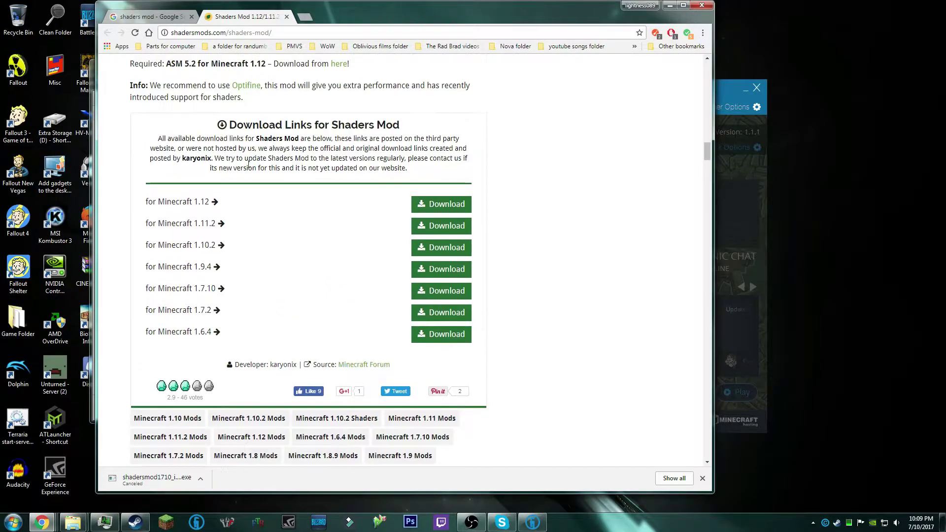
Download the Minecraft 1.7.10 Shaders Mod jar, keep it, and copy it to the desktop.
{"action": "left_click", "coordinate": [431, 293]}
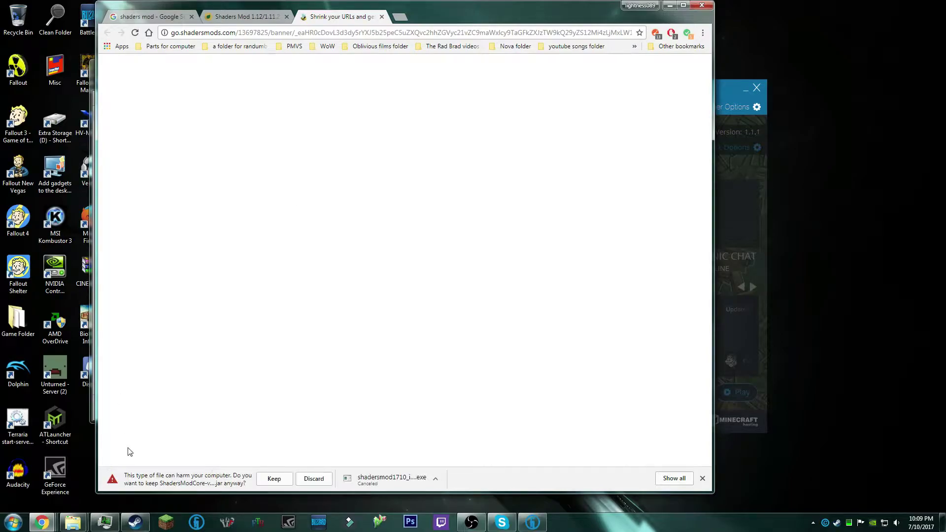
{"action": "left_click", "coordinate": [272, 478]}
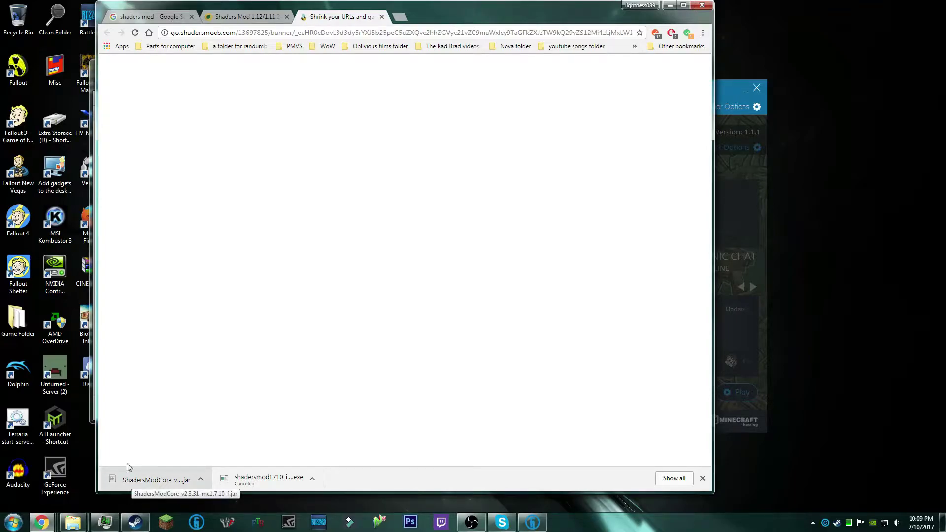
{"action": "left_click_drag", "start_coordinate": [518, 22], "coordinate": [781, 30]}
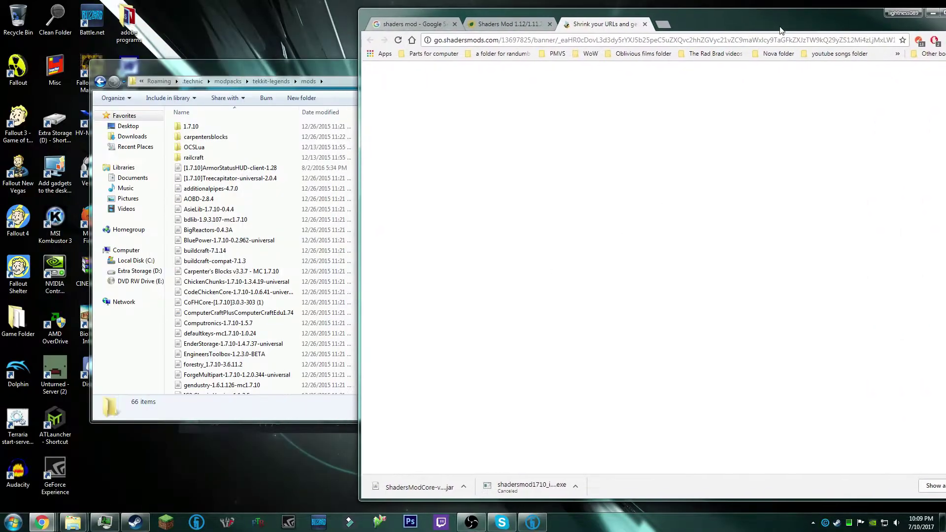
{"action": "left_click_drag", "start_coordinate": [419, 487], "coordinate": [257, 458]}
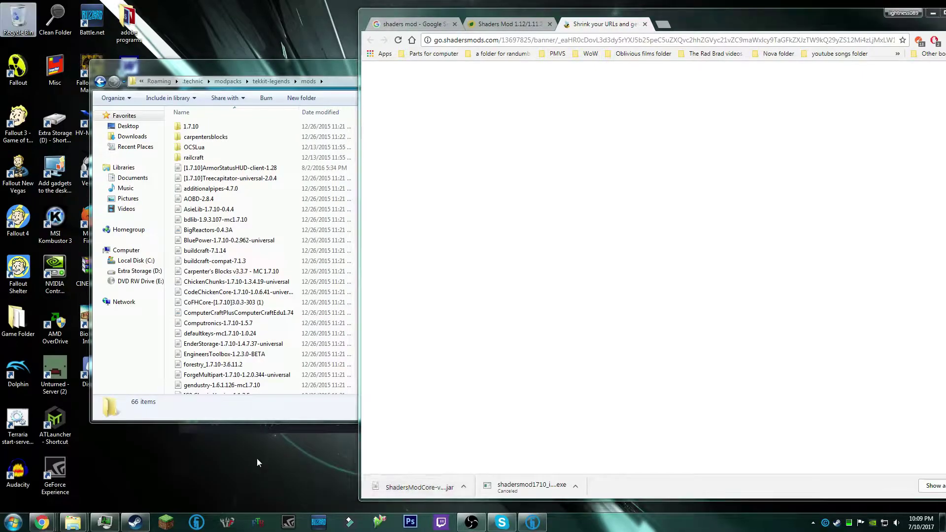
Close the URL-shortener download tab and the Google search results tab.
{"action": "left_click_drag", "start_coordinate": [702, 16], "coordinate": [514, 18]}
{"action": "left_click", "coordinate": [458, 26]}
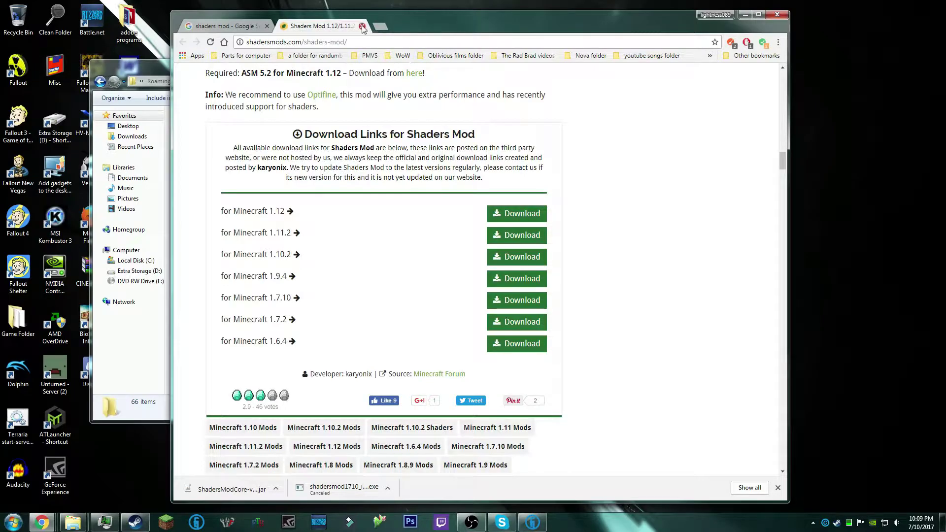
{"action": "left_click", "coordinate": [266, 26]}
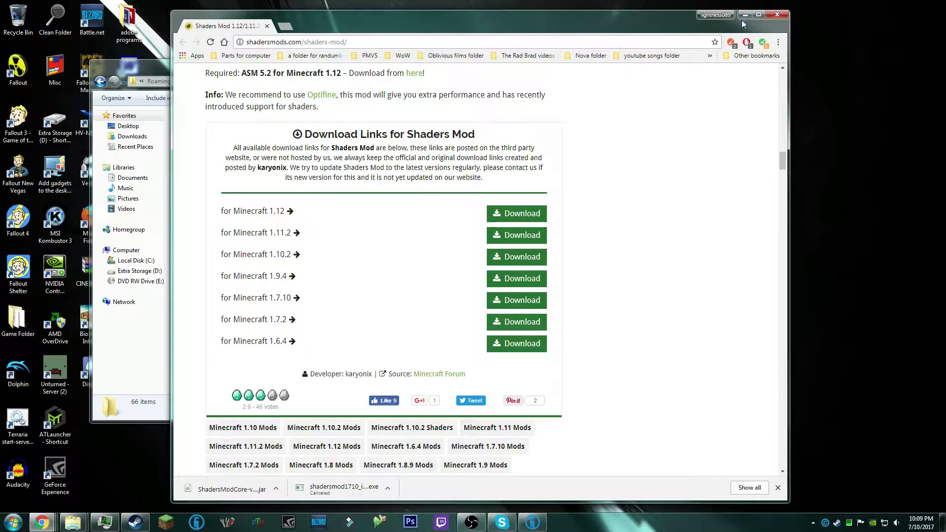
Browse the shaderpacks folder's 18 archives, including Sildurs Vibrant v1.14 Medium, then return to tekkit-legends.
{"action": "left_click", "coordinate": [100, 81]}
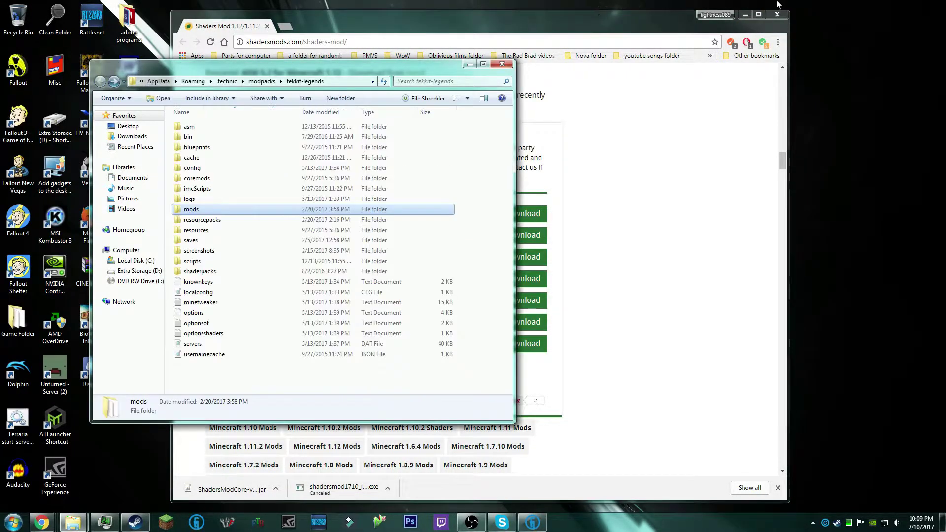
{"action": "left_click", "coordinate": [745, 14]}
{"action": "double_click", "coordinate": [200, 272]}
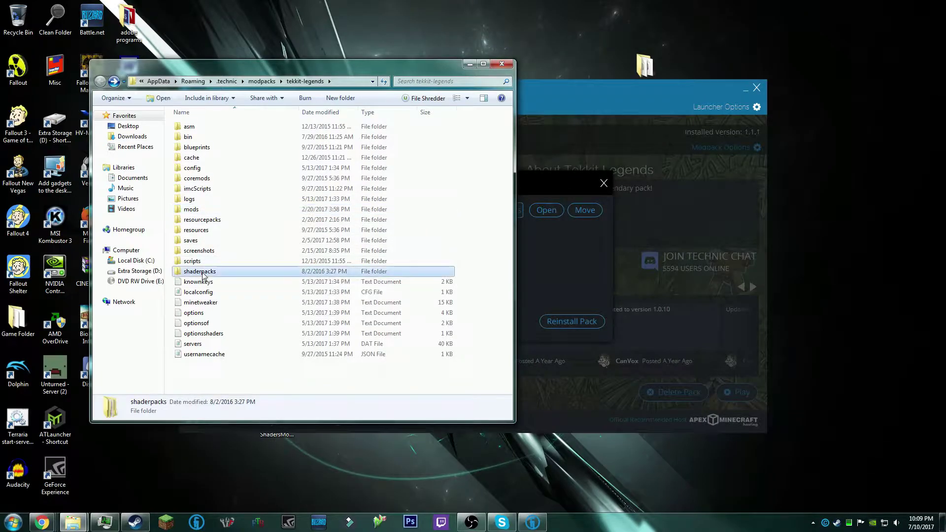
{"action": "left_click_drag", "start_coordinate": [449, 332], "coordinate": [445, 131]}
{"action": "left_click", "coordinate": [319, 353]}
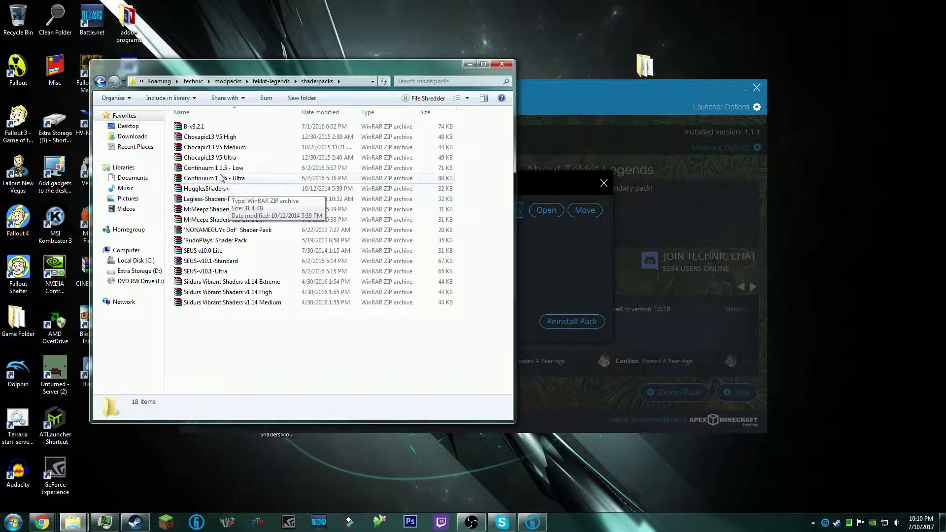
{"action": "left_click", "coordinate": [264, 203]}
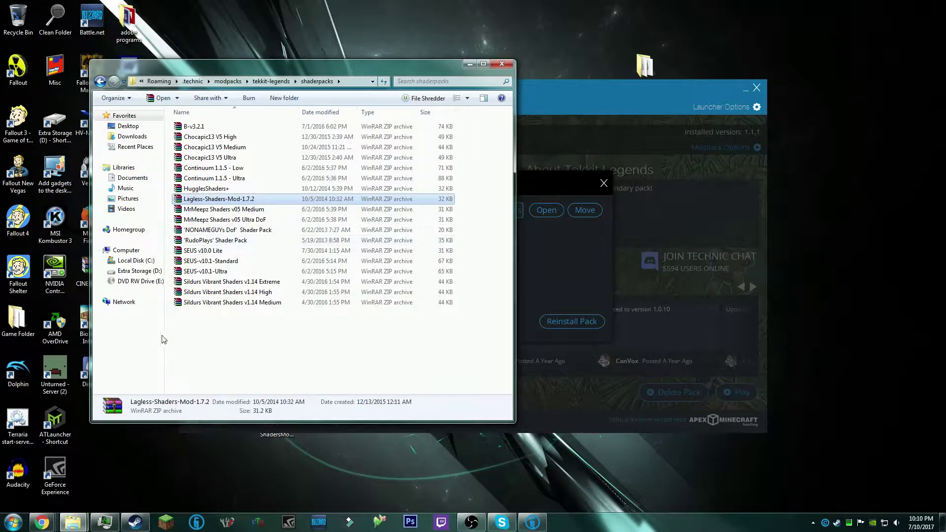
{"action": "left_click_drag", "start_coordinate": [227, 343], "coordinate": [295, 320]}
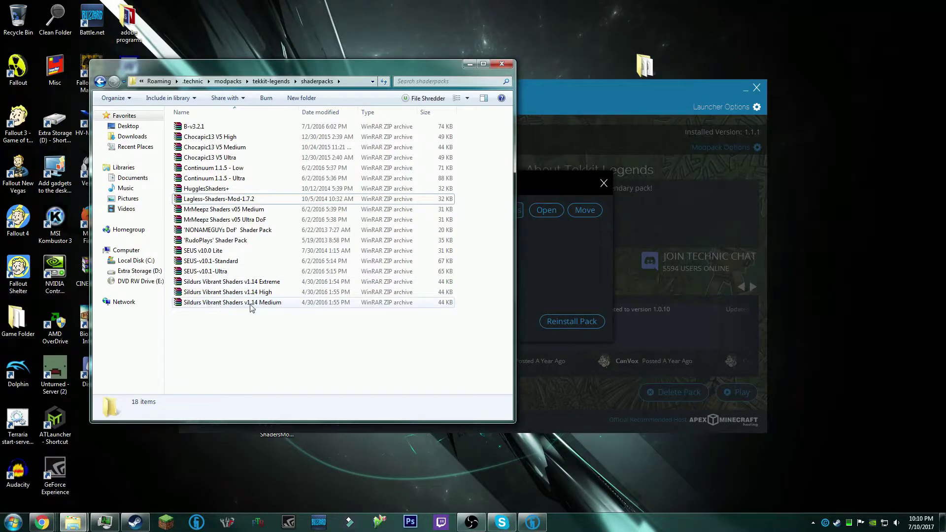
{"action": "left_click_drag", "start_coordinate": [189, 329], "coordinate": [271, 304]}
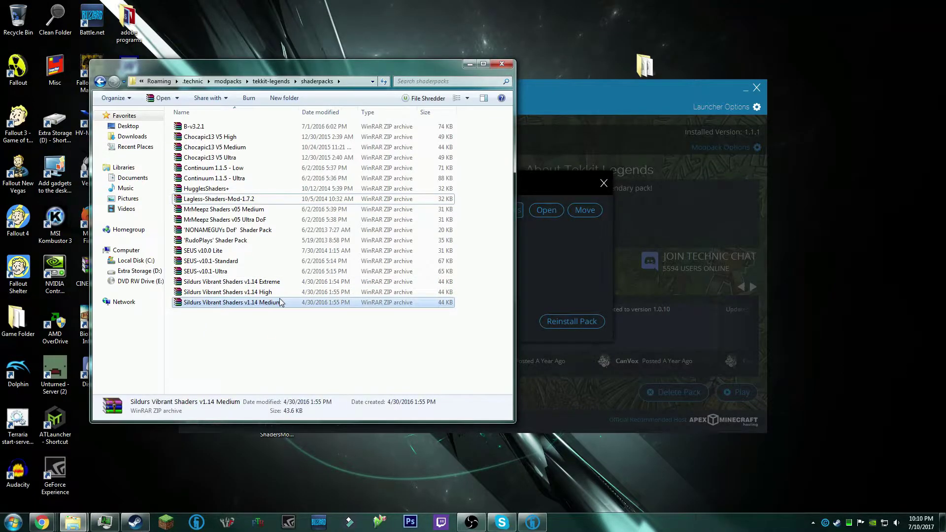
{"action": "left_click", "coordinate": [239, 338]}
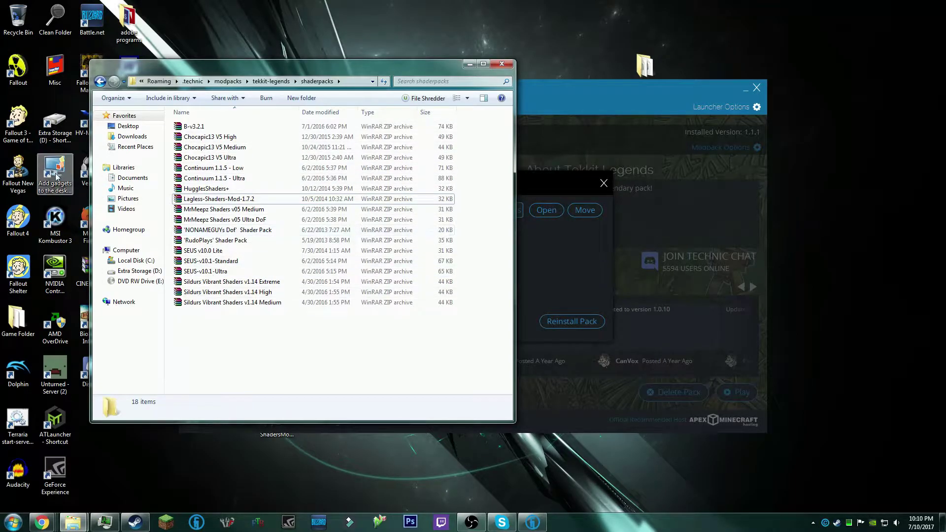
{"action": "left_click", "coordinate": [100, 81]}
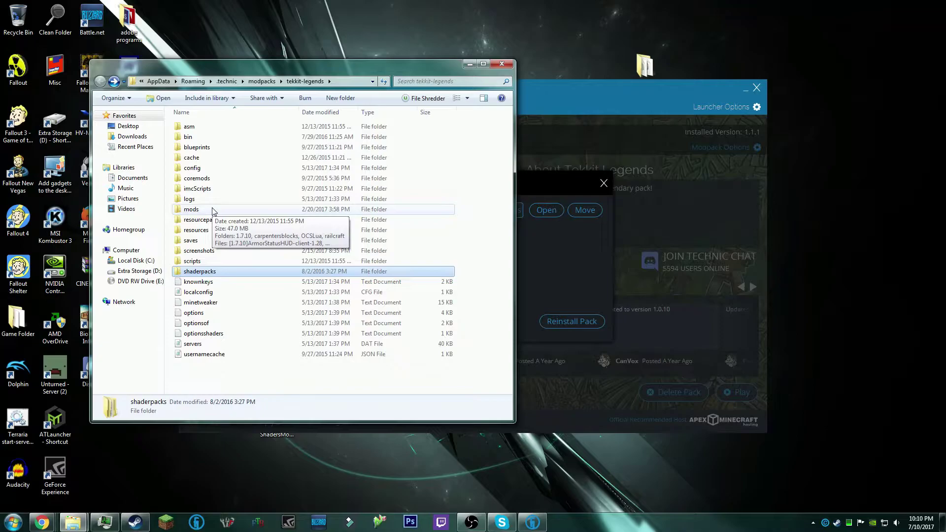
Open the mods folder and close the launcher's Modpack Options dialog.
{"action": "double_click", "coordinate": [213, 210]}
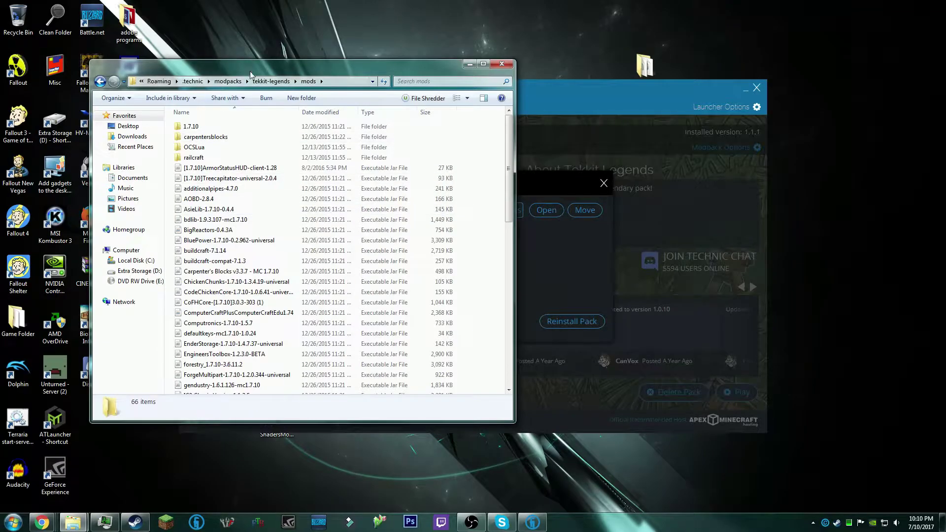
{"action": "left_click_drag", "start_coordinate": [250, 71], "coordinate": [438, 63]}
{"action": "left_click", "coordinate": [229, 87]}
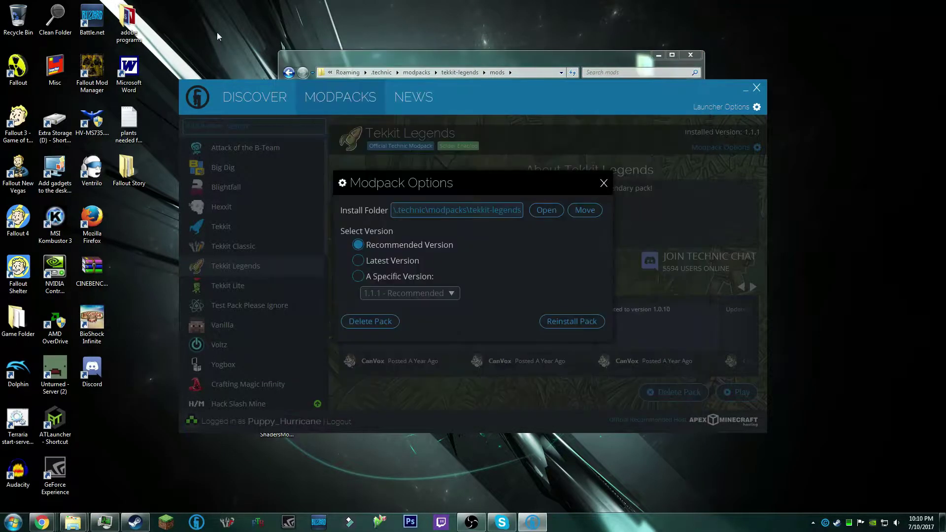
{"action": "left_click", "coordinate": [604, 183]}
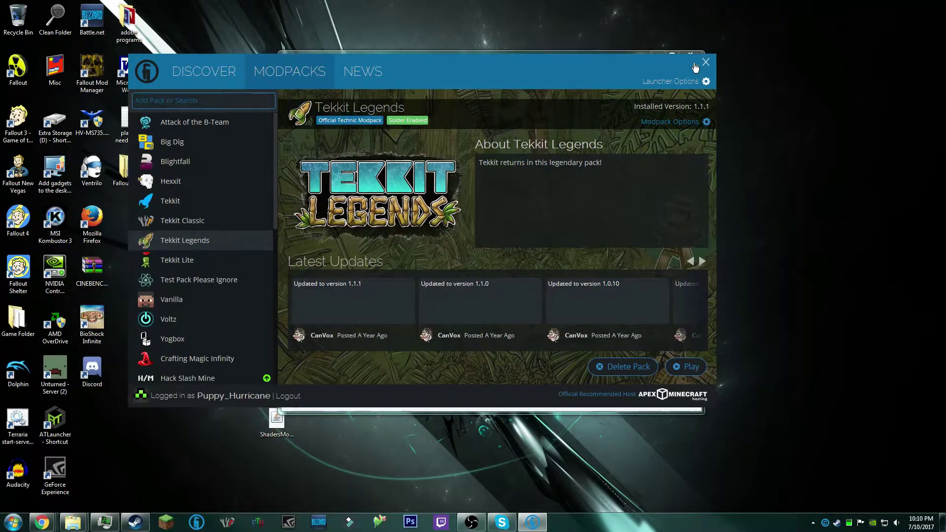
{"action": "left_click", "coordinate": [690, 65]}
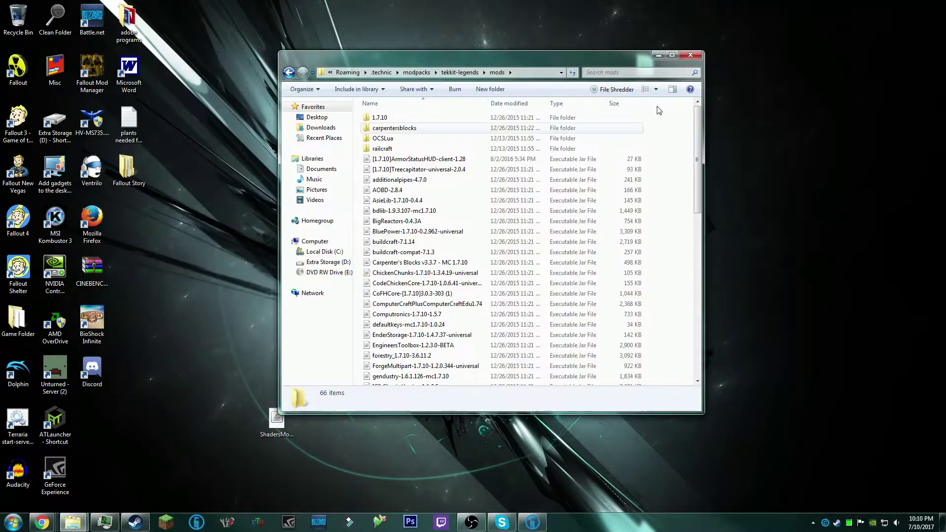
{"action": "left_click_drag", "start_coordinate": [502, 55], "coordinate": [559, 46]}
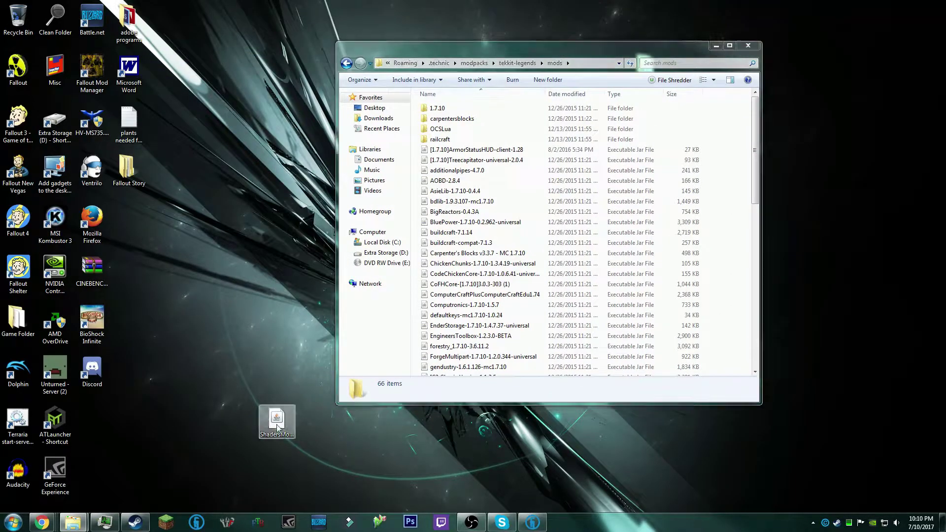
Locate and inspect the ShadersModCore-v2.3.31-mc1.7.10-f jar in the mods list.
{"action": "mouse_move", "coordinate": [277, 428]}
{"action": "left_mouse_down"}
{"action": "mouse_move", "coordinate": [777, 235]}
{"action": "mouse_move", "coordinate": [281, 365]}
{"action": "mouse_move", "coordinate": [276, 423]}
{"action": "left_mouse_up"}
{"action": "left_click", "coordinate": [570, 318]}
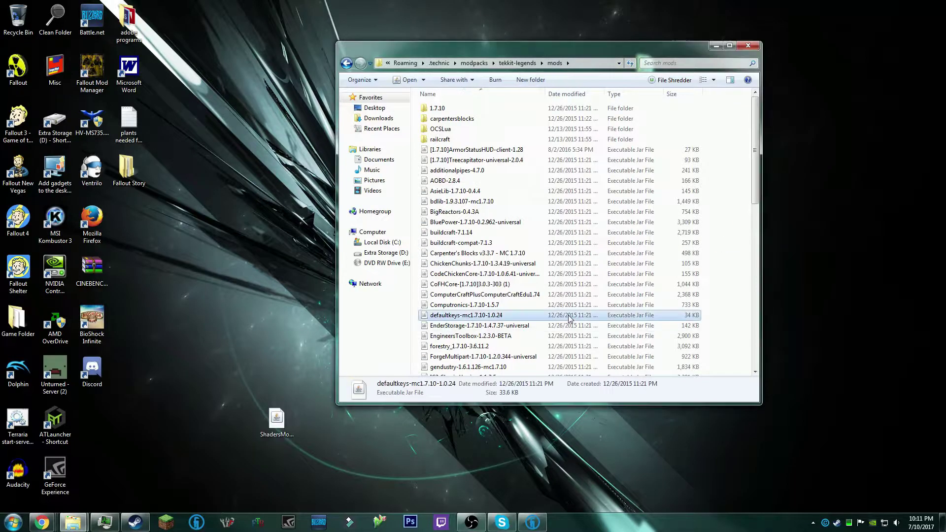
{"action": "scroll", "coordinate": [569, 318], "scroll_direction": "down", "scroll_amount": 10}
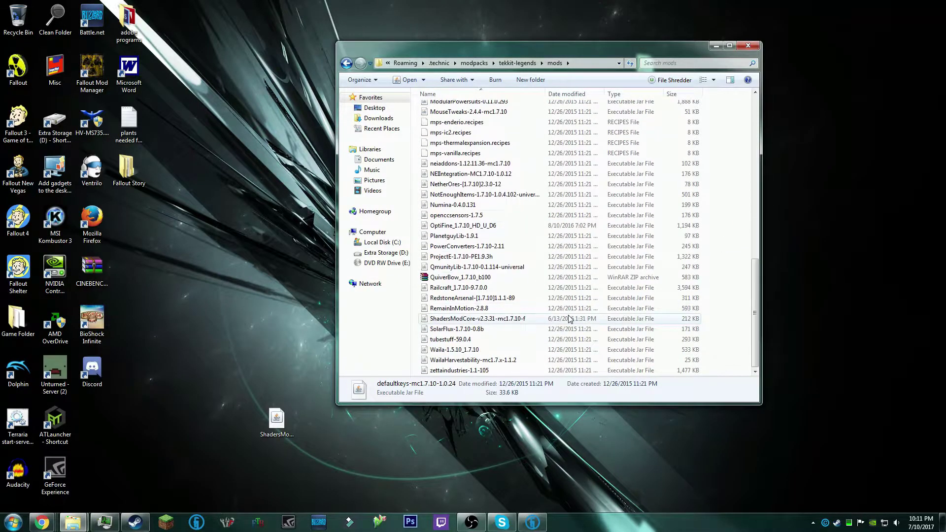
{"action": "left_click", "coordinate": [449, 322]}
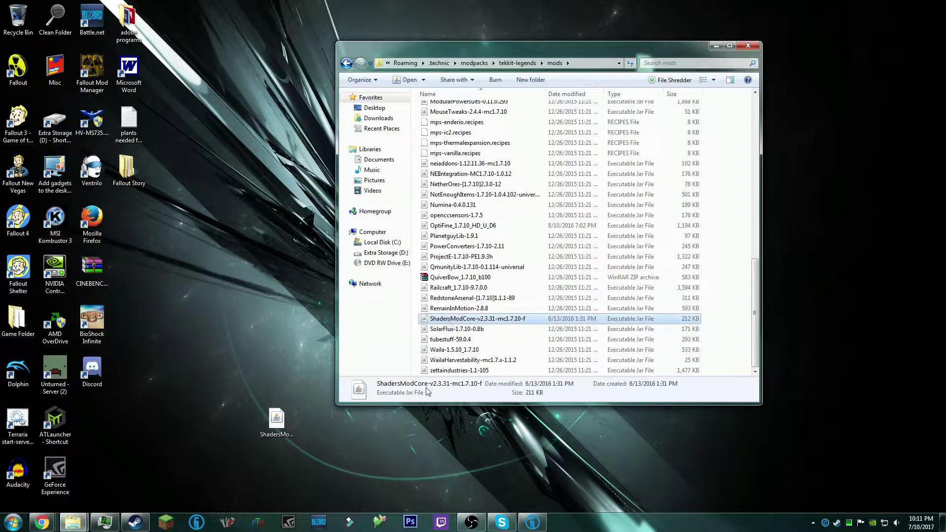
{"action": "left_click", "coordinate": [274, 420]}
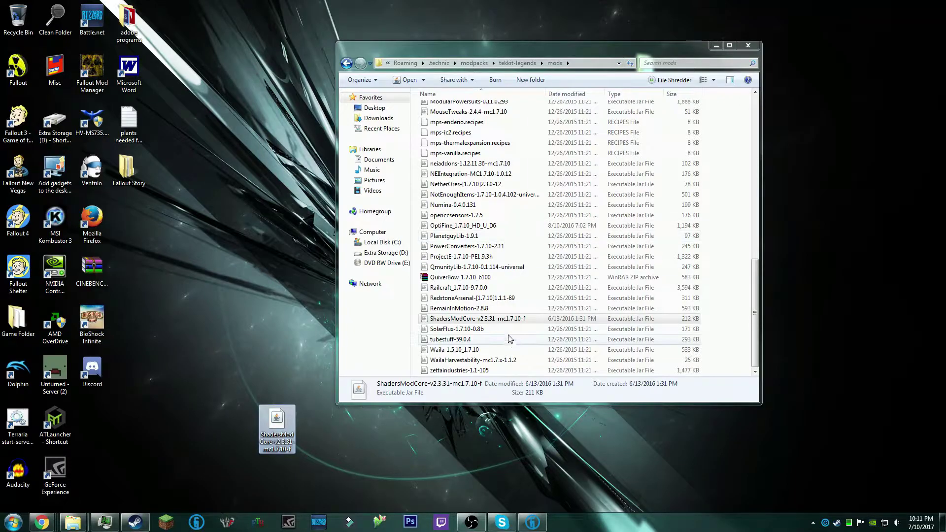
{"action": "left_click_drag", "start_coordinate": [755, 303], "coordinate": [770, 167]}
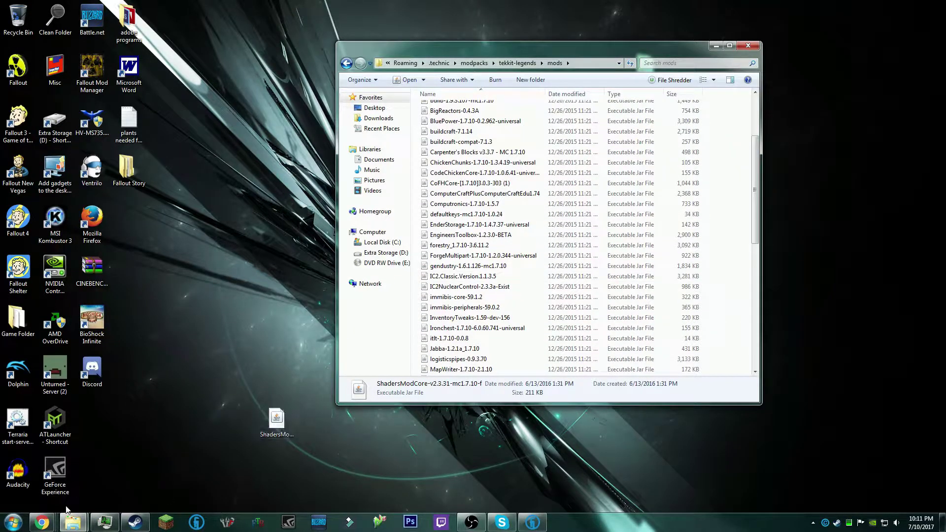
Search Google for 'optifine' in a new tab.
{"action": "mouse_move", "coordinate": [42, 522]}
{"action": "left_click", "coordinate": [277, 473]}
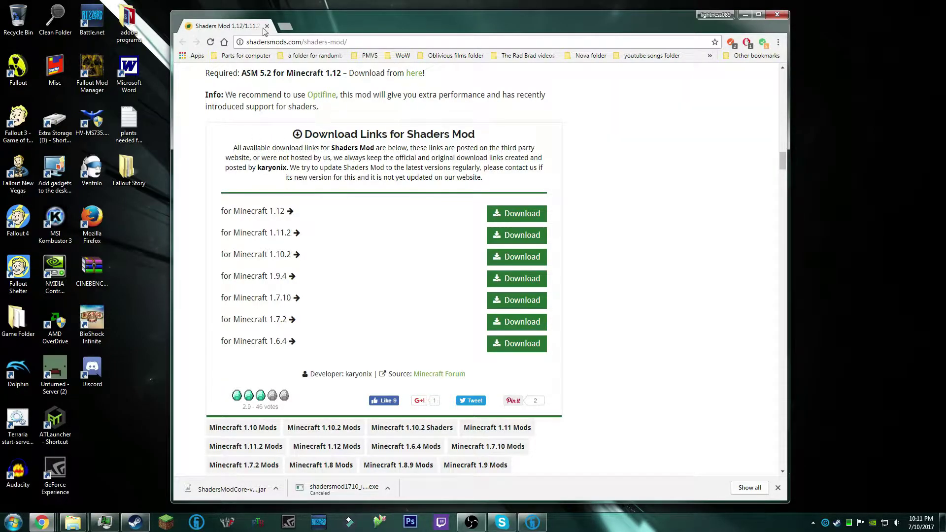
{"action": "left_click", "coordinate": [286, 26]}
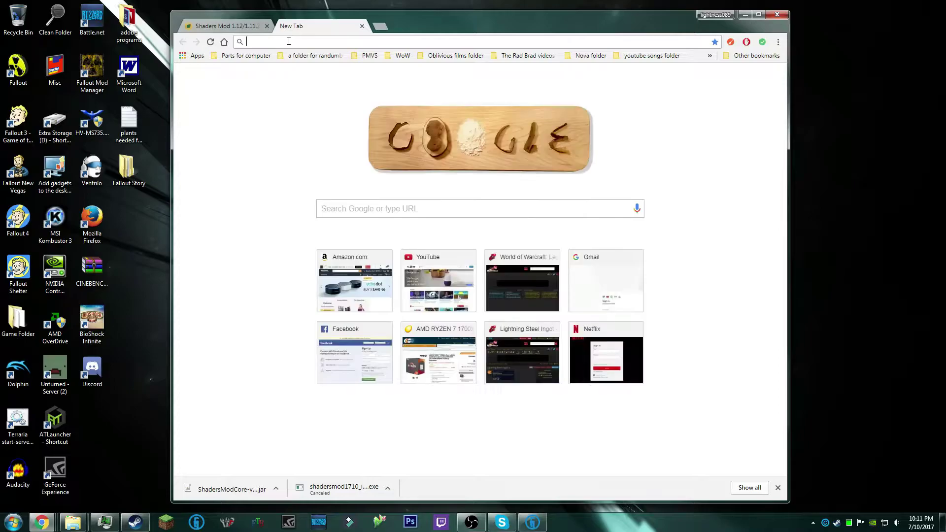
{"action": "type", "text": "optigi"}
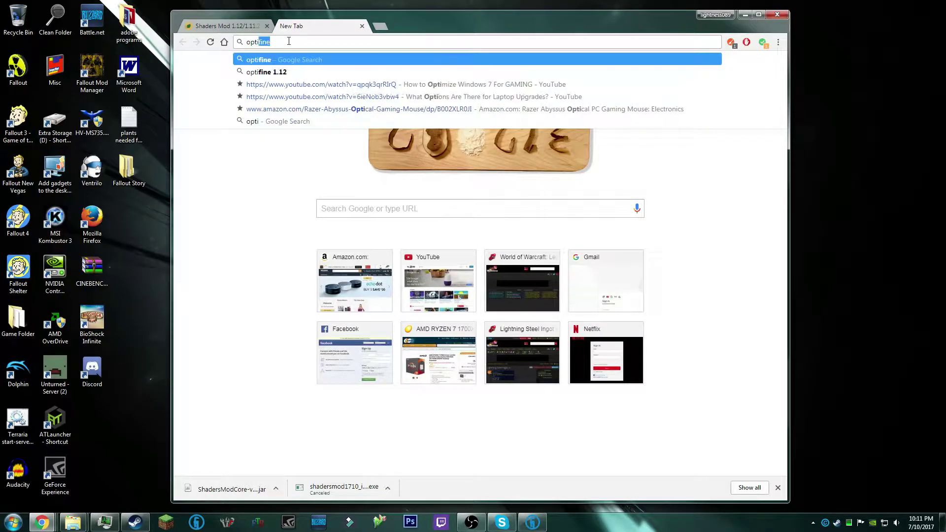
{"action": "key", "text": "BackSpace"}
{"action": "key", "text": "BackSpace"}
{"action": "type", "text": "finr"}
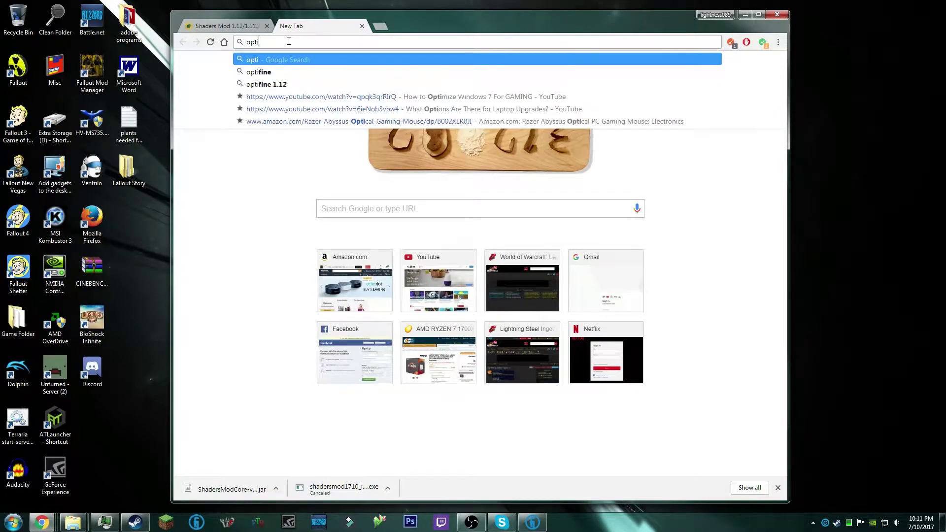
{"action": "key", "text": "BackSpace"}
{"action": "key", "text": "BackSpace"}
{"action": "type", "text": "e"}
{"action": "key", "text": "Return"}
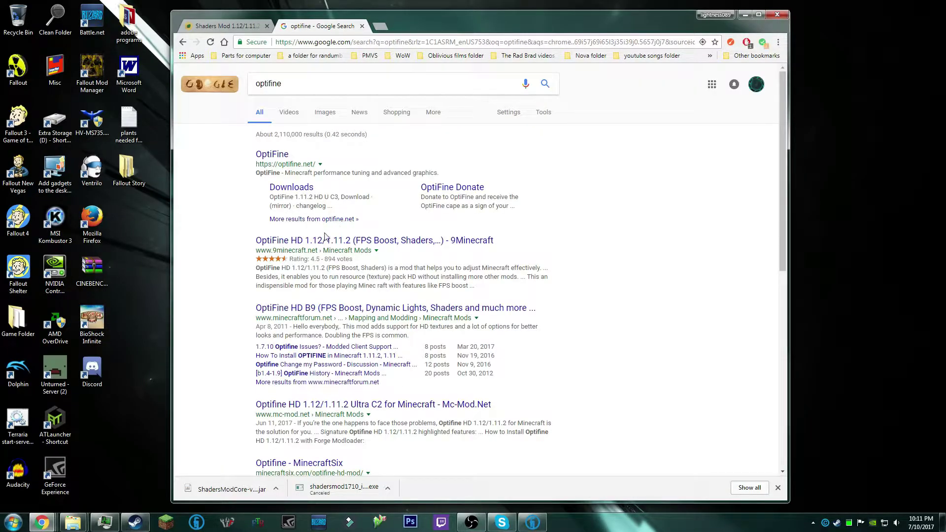
Check the OptiFine HD B9 forum result, then open the official OptiFine site.
{"action": "left_click", "coordinate": [286, 310]}
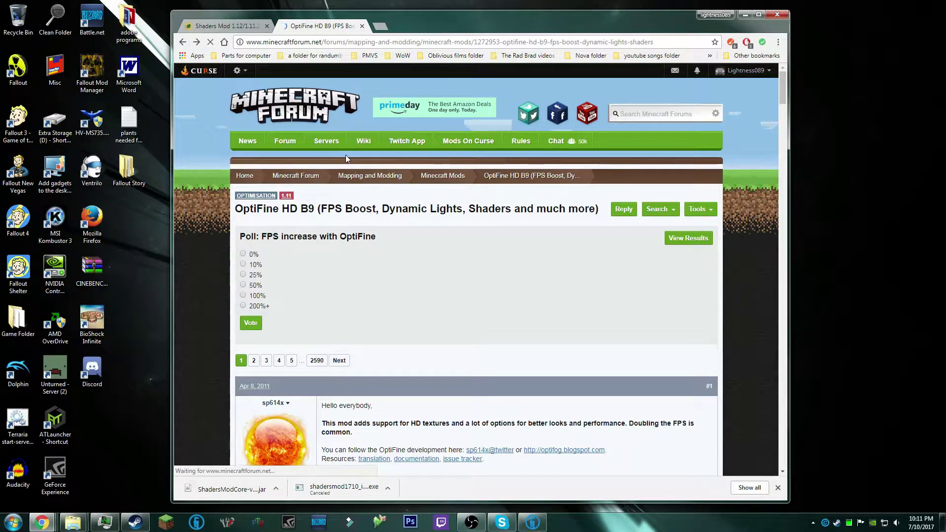
{"action": "key", "text": "alt+Left"}
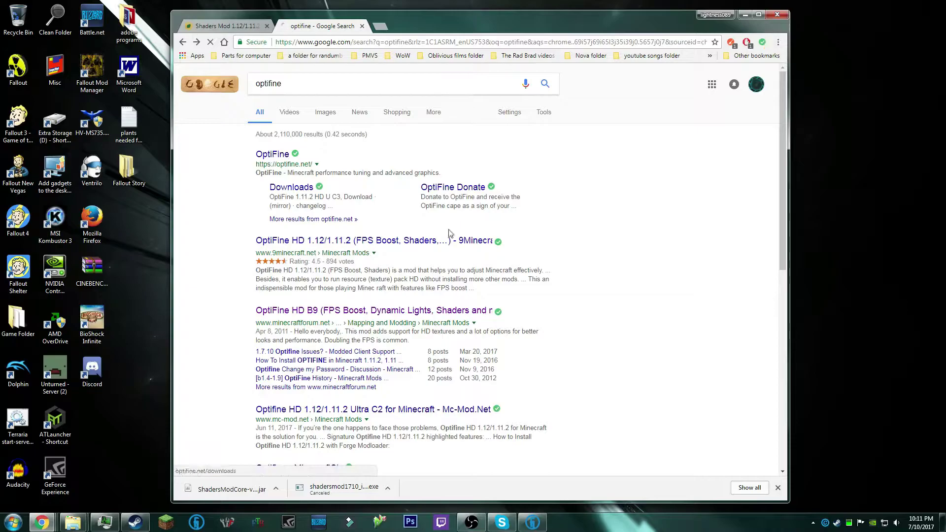
{"action": "left_click", "coordinate": [272, 154]}
Open the OptiFine Downloads page and scroll down to the Minecraft 1.7.10 versions.
{"action": "left_click", "coordinate": [338, 103]}
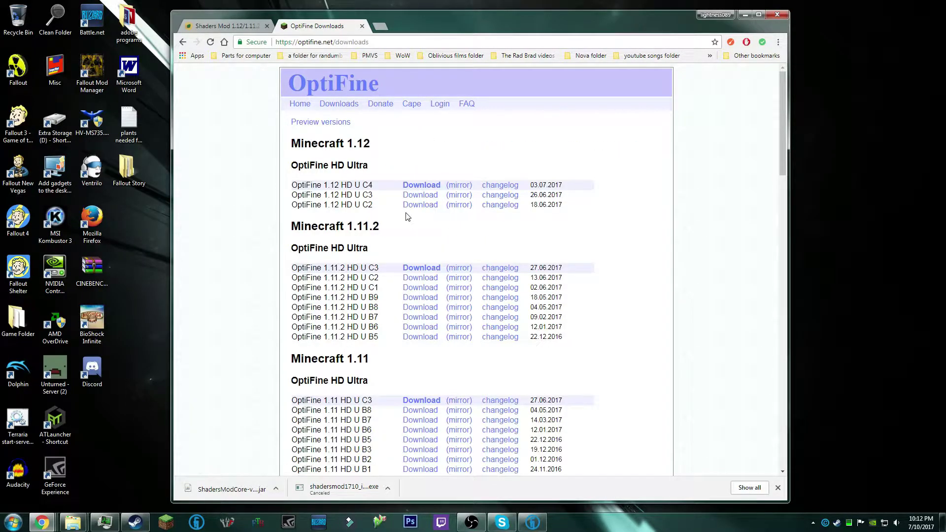
{"action": "scroll", "coordinate": [407, 217], "scroll_direction": "down", "scroll_amount": 12}
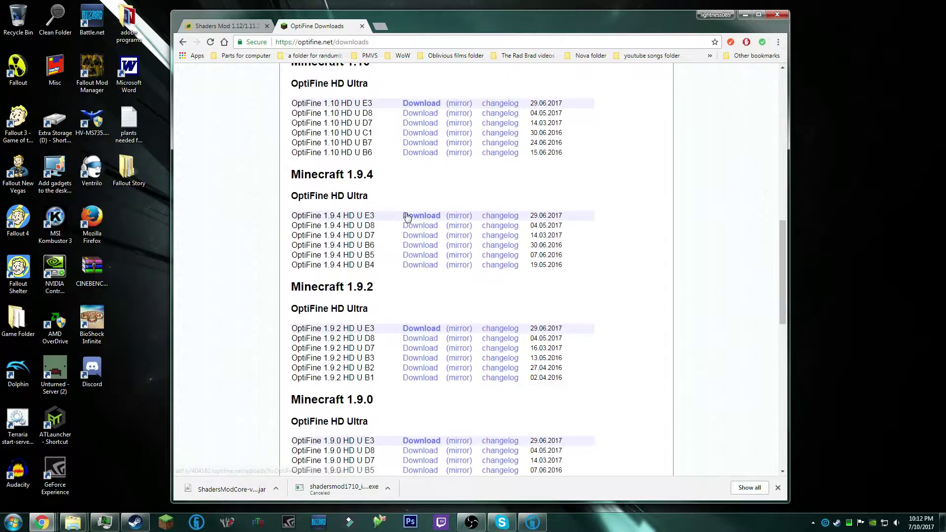
{"action": "scroll", "coordinate": [407, 217], "scroll_direction": "down", "scroll_amount": 11}
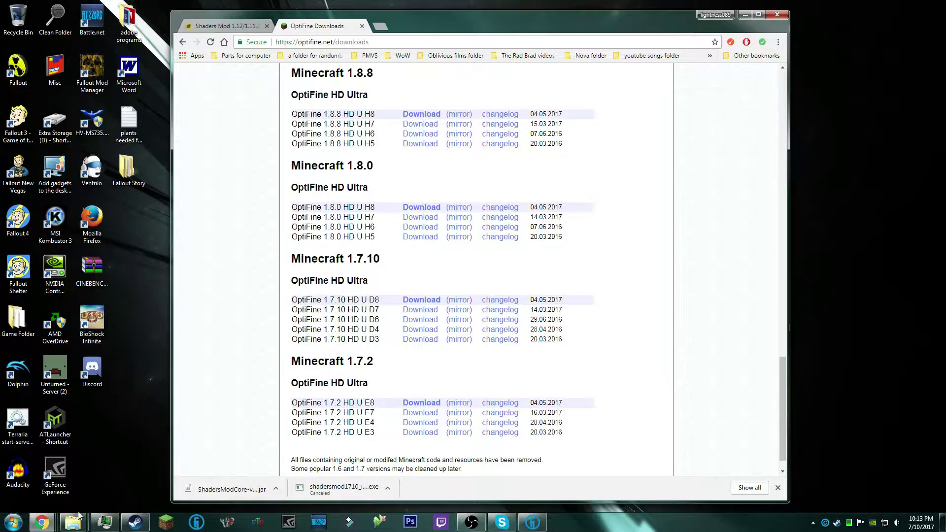
Delete OptiFine_1.7.10_HD_U_D6.jar from the mods folder to the Recycle Bin.
{"action": "mouse_move", "coordinate": [76, 519]}
{"action": "left_click", "coordinate": [172, 476]}
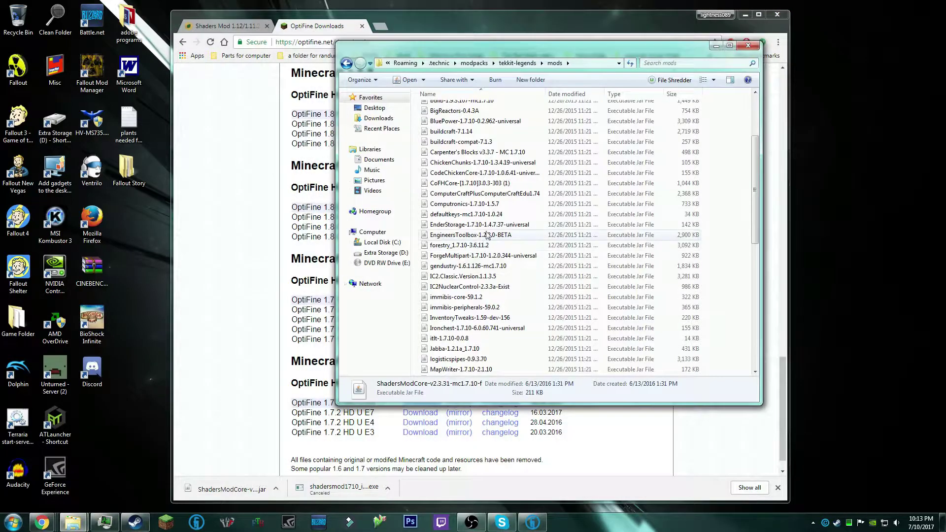
{"action": "left_click_drag", "start_coordinate": [756, 149], "coordinate": [778, 241]}
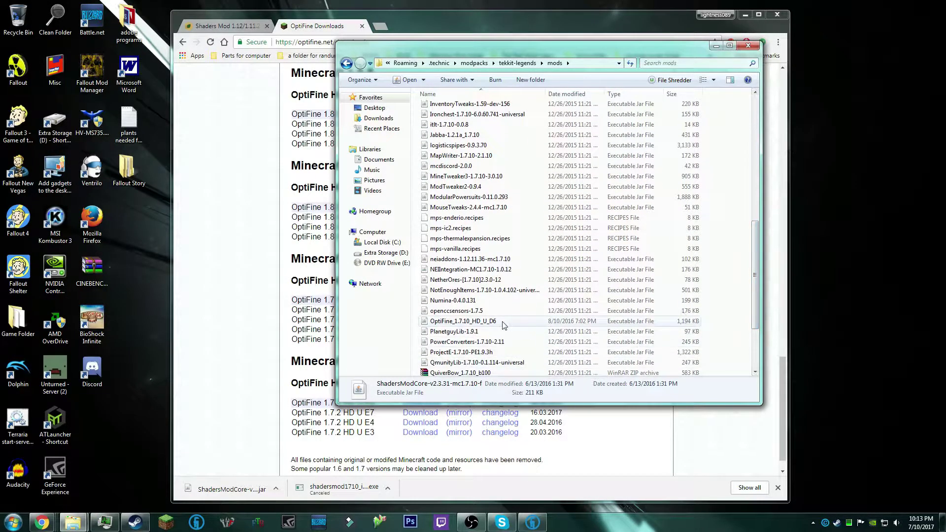
{"action": "left_click", "coordinate": [503, 323]}
{"action": "right_click", "coordinate": [495, 322]}
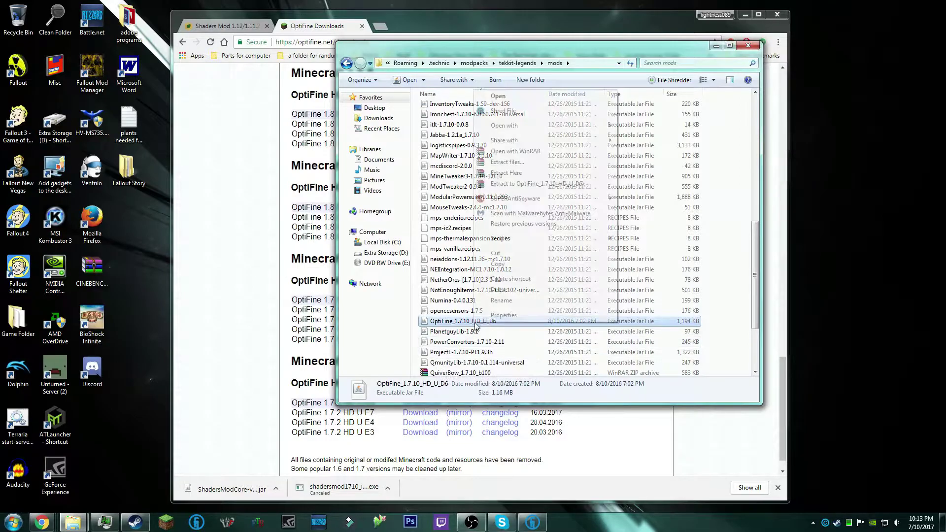
{"action": "left_click", "coordinate": [499, 289]}
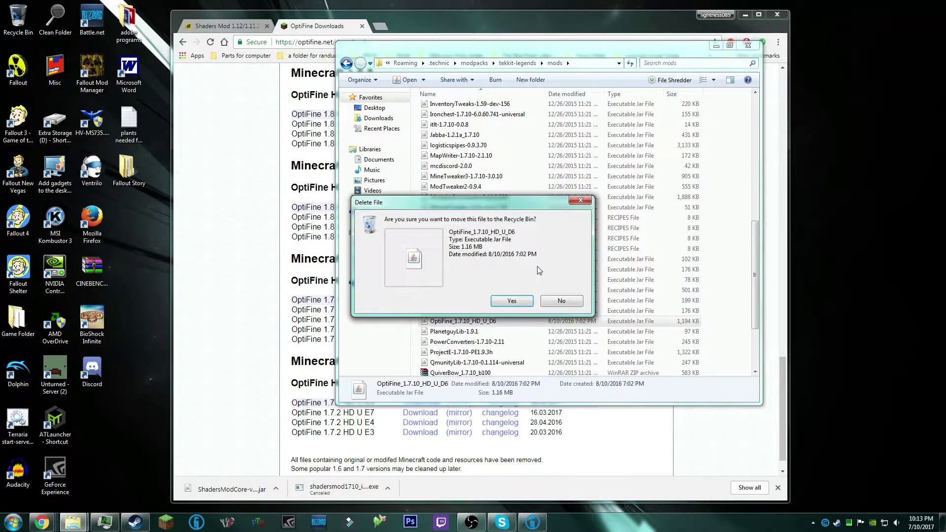
{"action": "left_click", "coordinate": [511, 299]}
{"action": "left_click", "coordinate": [497, 22]}
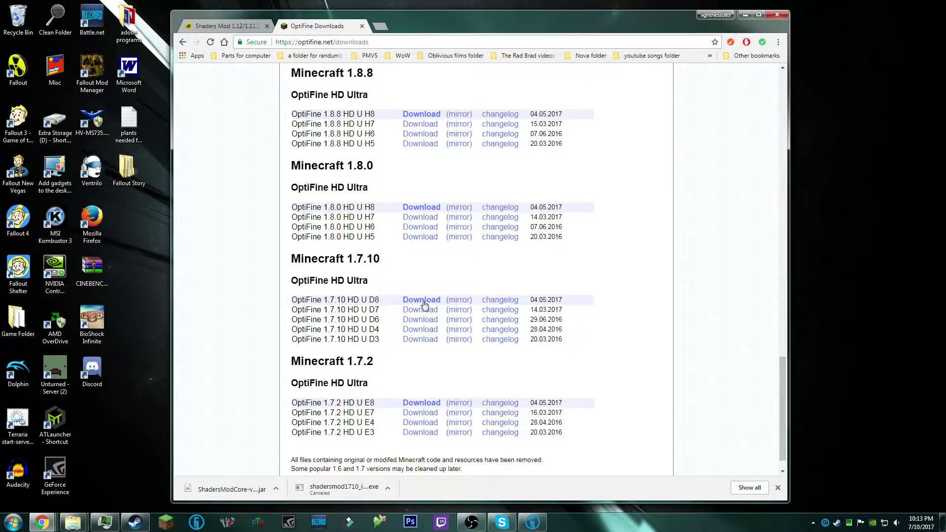
Get past the adf.ly ad, download OptiFine_1.7.10_HD_U_D8.jar, and keep it despite the warning.
{"action": "left_click", "coordinate": [424, 301]}
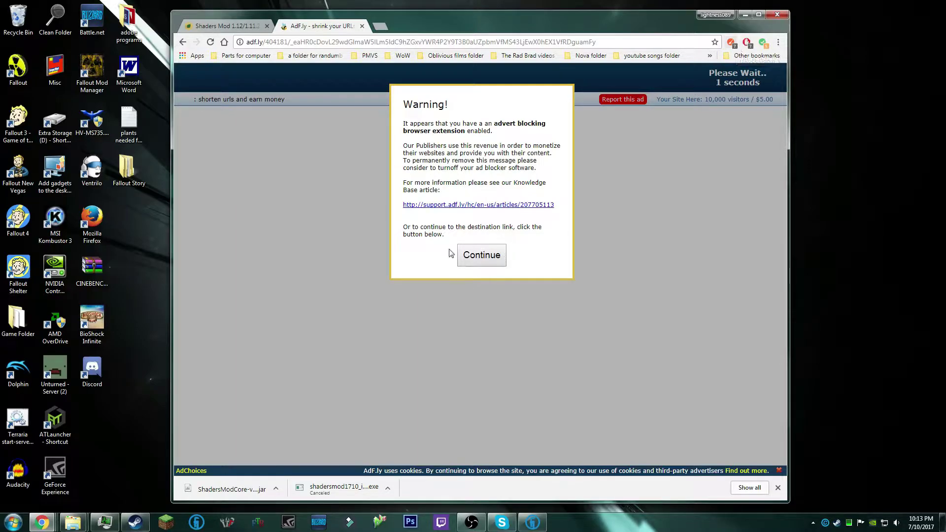
{"action": "left_click", "coordinate": [485, 256]}
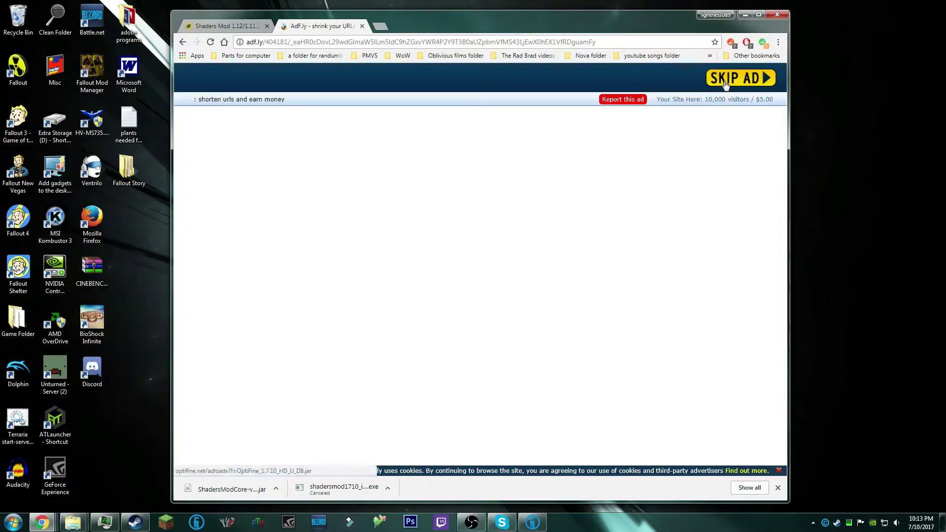
{"action": "left_click", "coordinate": [738, 82]}
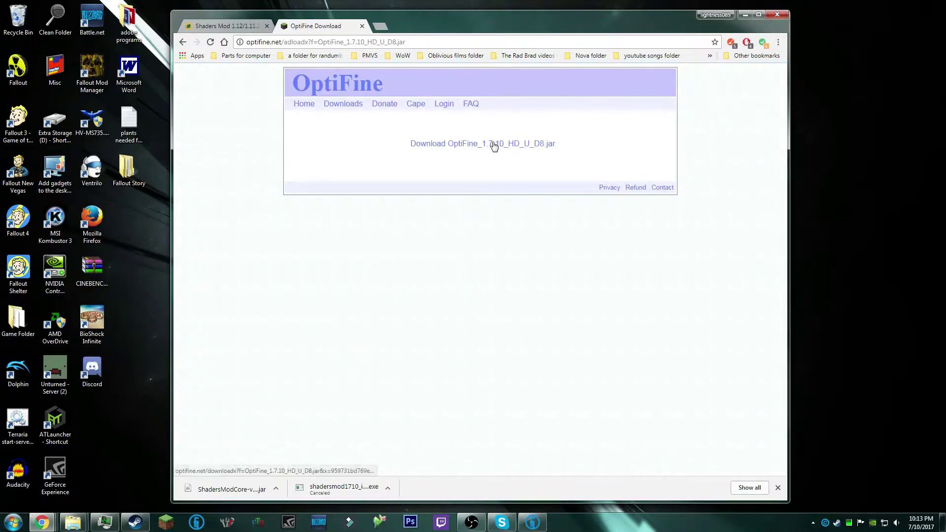
{"action": "left_click", "coordinate": [494, 146]}
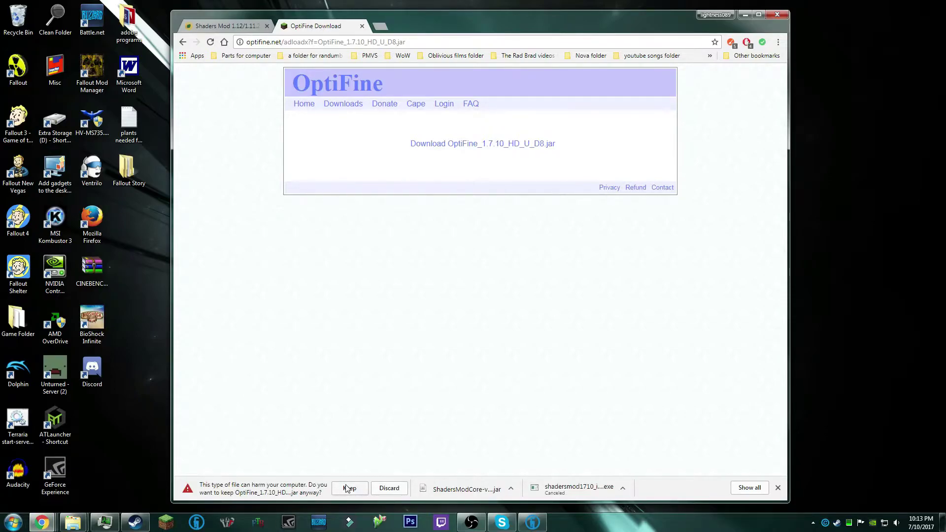
{"action": "left_click", "coordinate": [349, 488]}
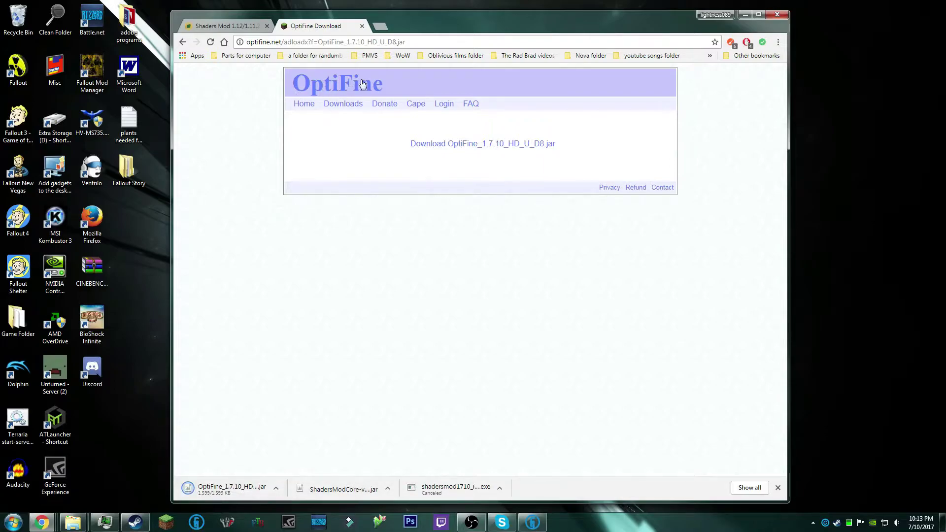
Place the browser beside the mods folder and drag the OptiFine_1.7.10_HD_U_D8 jar into it.
{"action": "left_click_drag", "start_coordinate": [423, 10], "coordinate": [301, 67]}
{"action": "left_click_drag", "start_coordinate": [619, 75], "coordinate": [671, 61]}
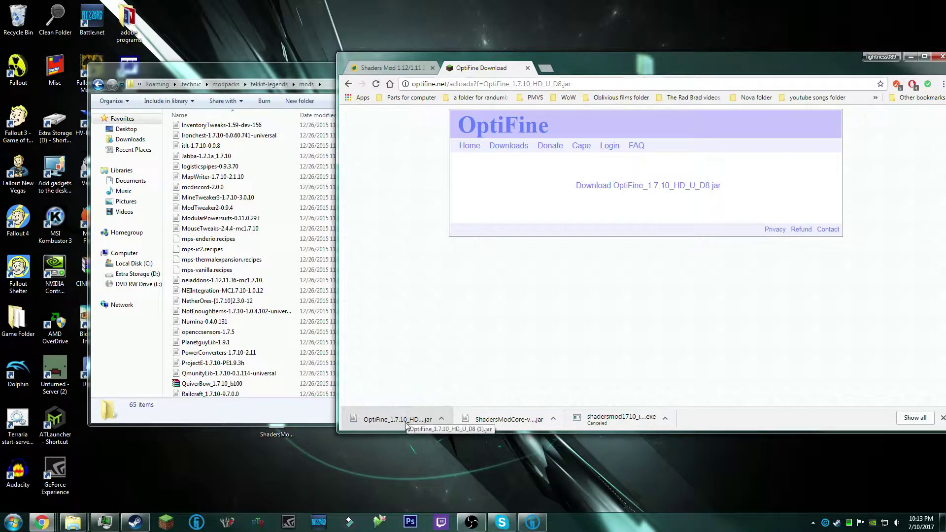
{"action": "left_click_drag", "start_coordinate": [406, 424], "coordinate": [167, 339]}
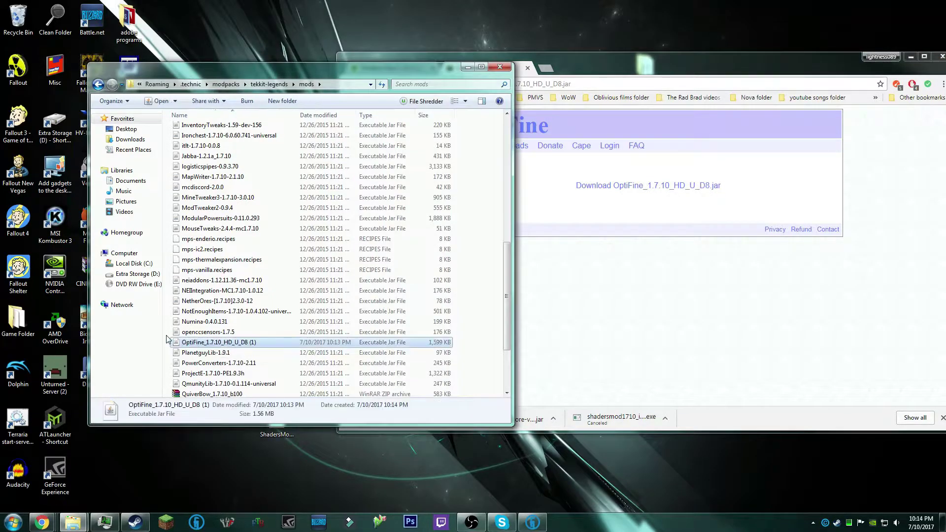
Close the OptiFine download tab and minimize Chrome.
{"action": "left_click_drag", "start_coordinate": [644, 64], "coordinate": [487, 65]}
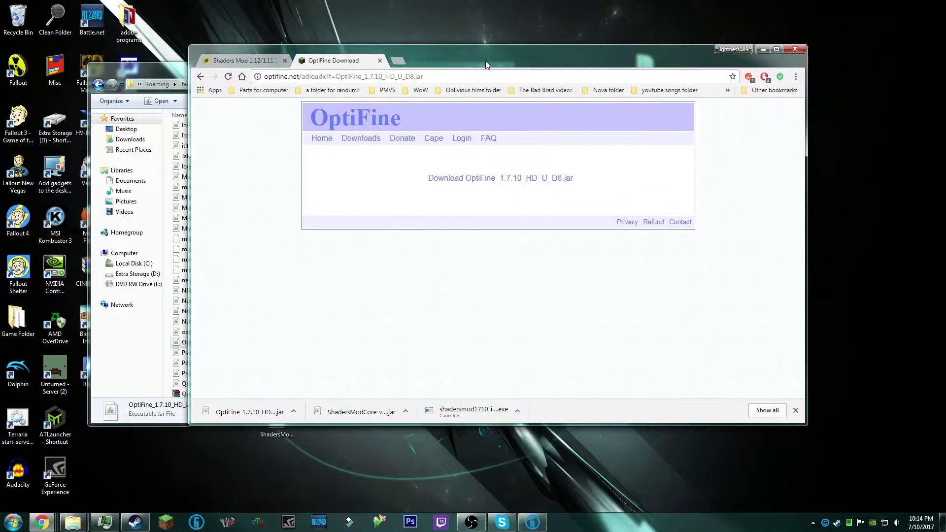
{"action": "left_click", "coordinate": [379, 61]}
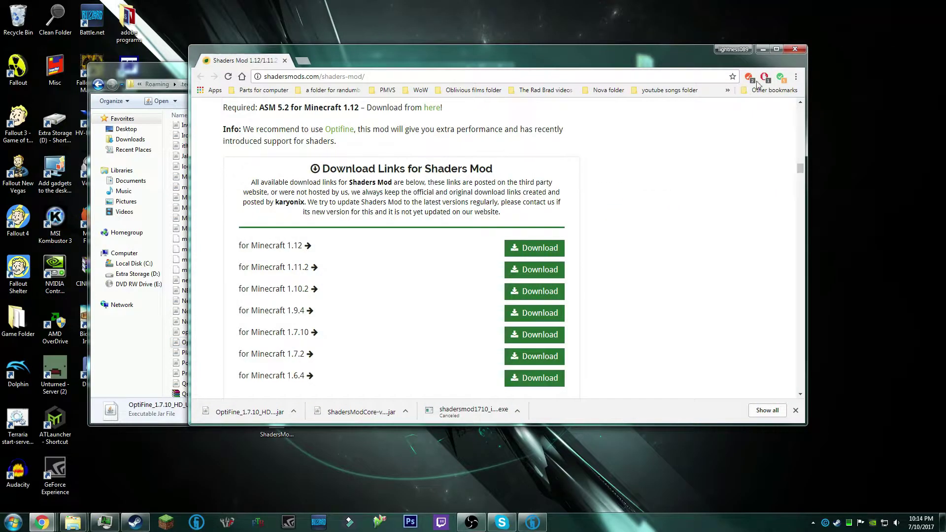
{"action": "left_click", "coordinate": [763, 50]}
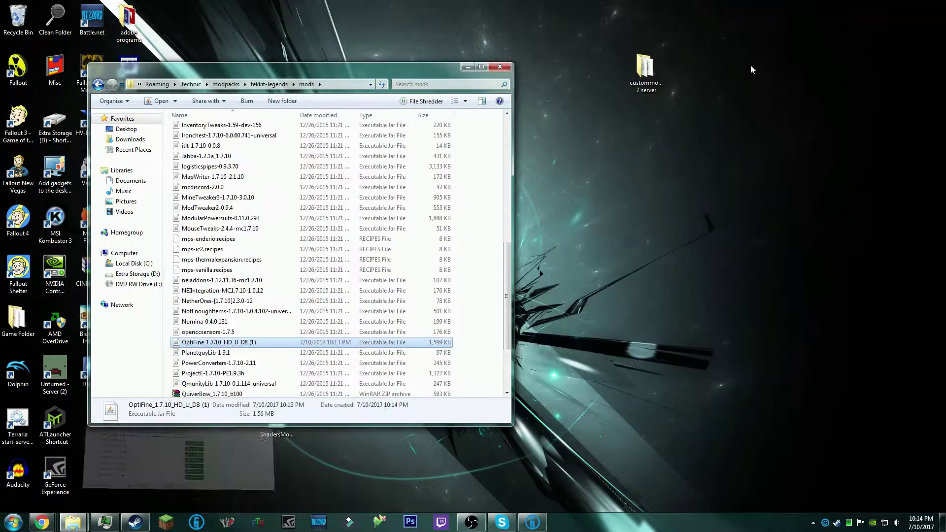
Switch to Technic Launcher and press Play on the Tekkit Legends modpack.
{"action": "left_click", "coordinate": [532, 522]}
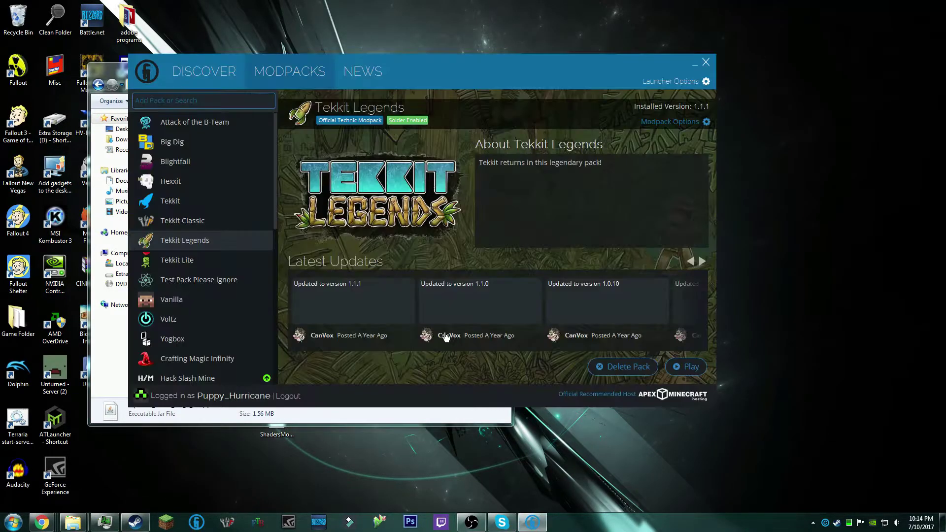
{"action": "left_click", "coordinate": [695, 371]}
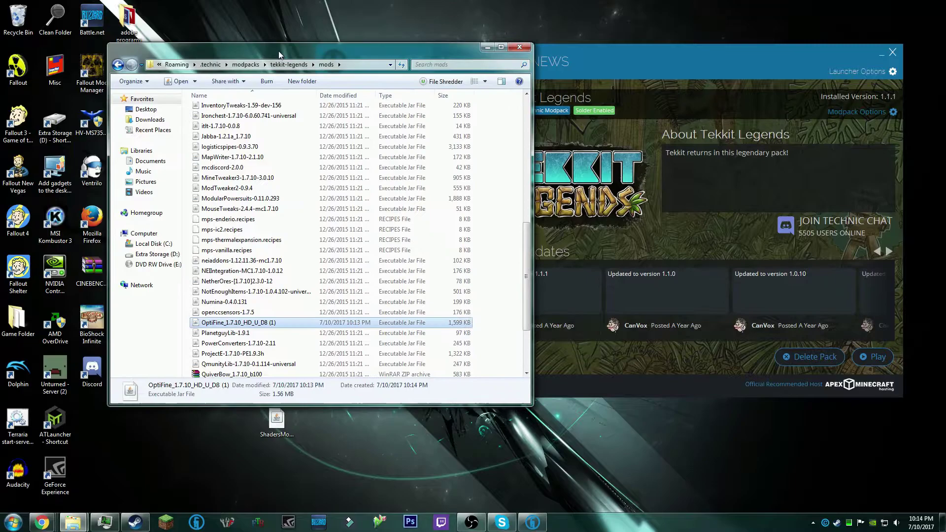
Delete the OptiFine_1.7.10_HD_U_D8 (1) jar from the mods folder.
{"action": "right_click", "coordinate": [238, 325]}
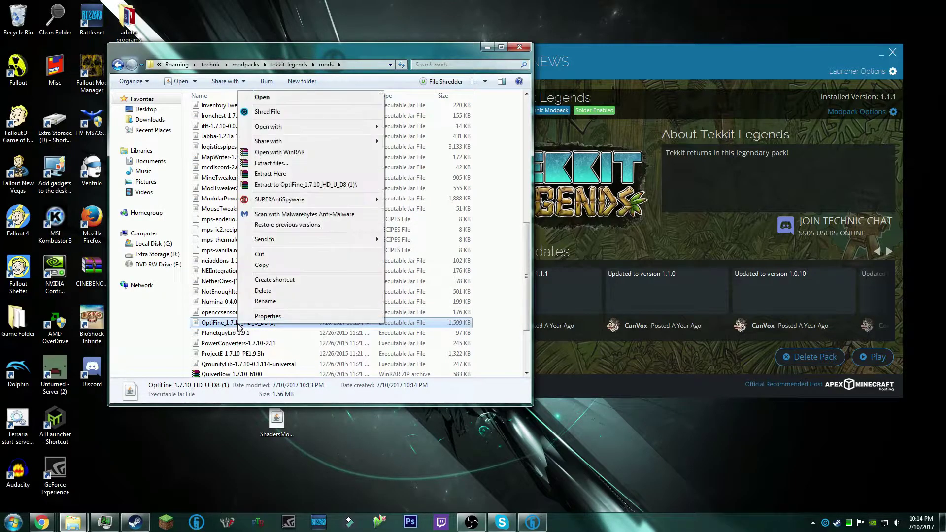
{"action": "left_click", "coordinate": [275, 292]}
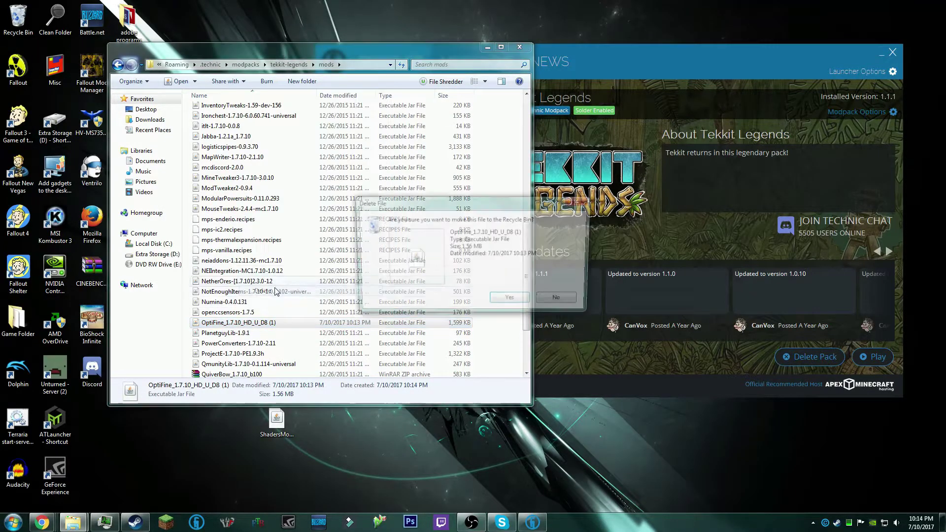
{"action": "left_click", "coordinate": [510, 298]}
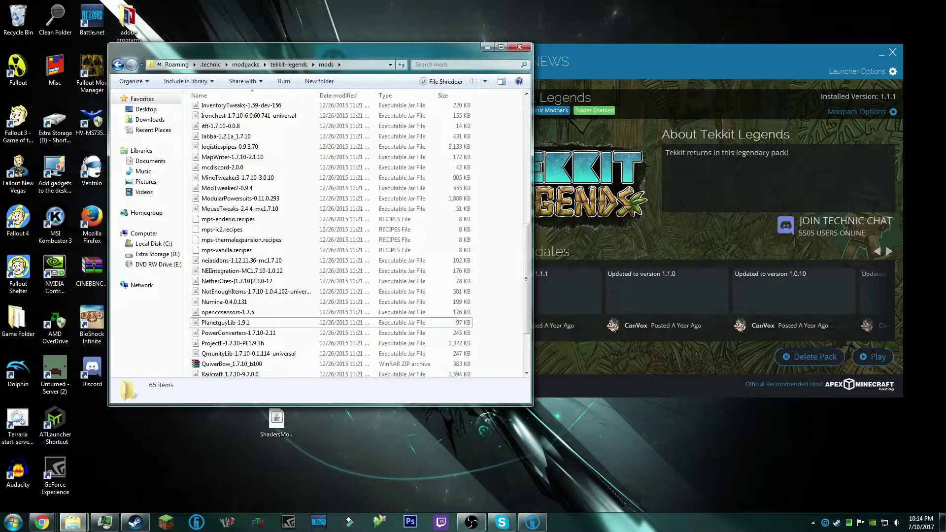
Restore OptiFine_1.7.10_HD_U_D6 from the Recycle Bin, then close the Recycle Bin window.
{"action": "left_click", "coordinate": [34, 18]}
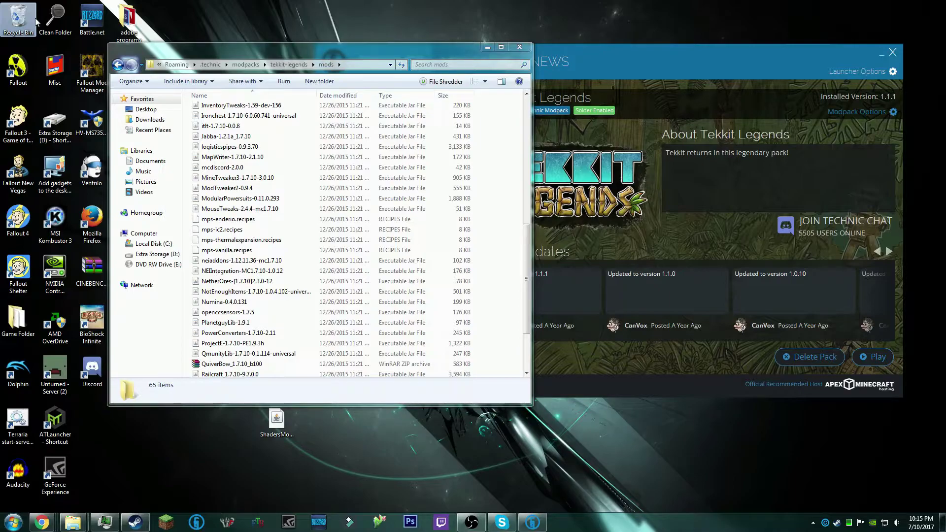
{"action": "double_click", "coordinate": [35, 21]}
{"action": "left_click", "coordinate": [535, 59]}
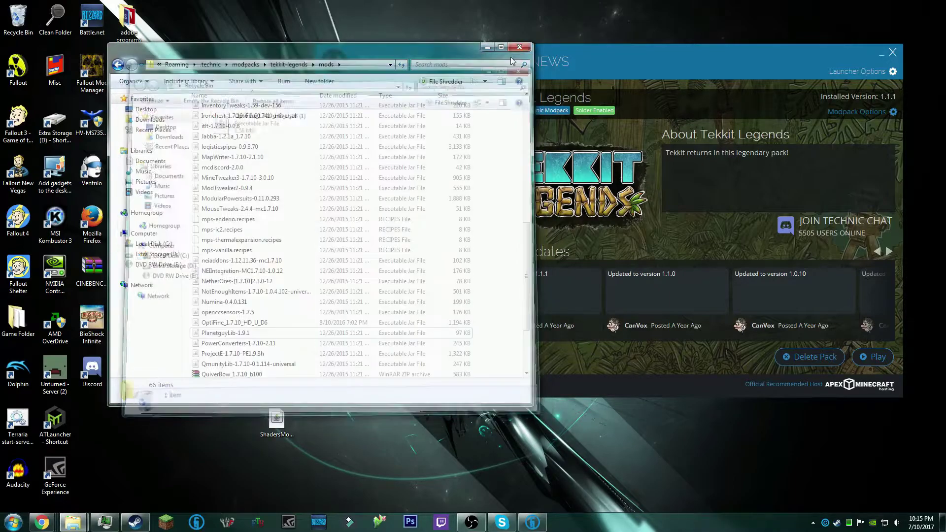
{"action": "key", "text": "ctrl+z"}
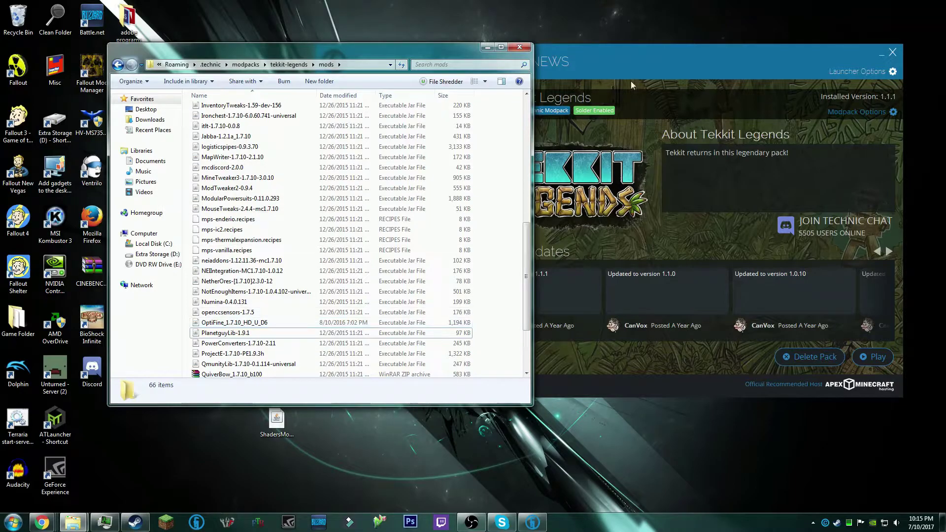
Launch Tekkit Legends with OptiFine D6, maximize the game window, and open Options.
{"action": "left_click_drag", "start_coordinate": [633, 86], "coordinate": [496, 126]}
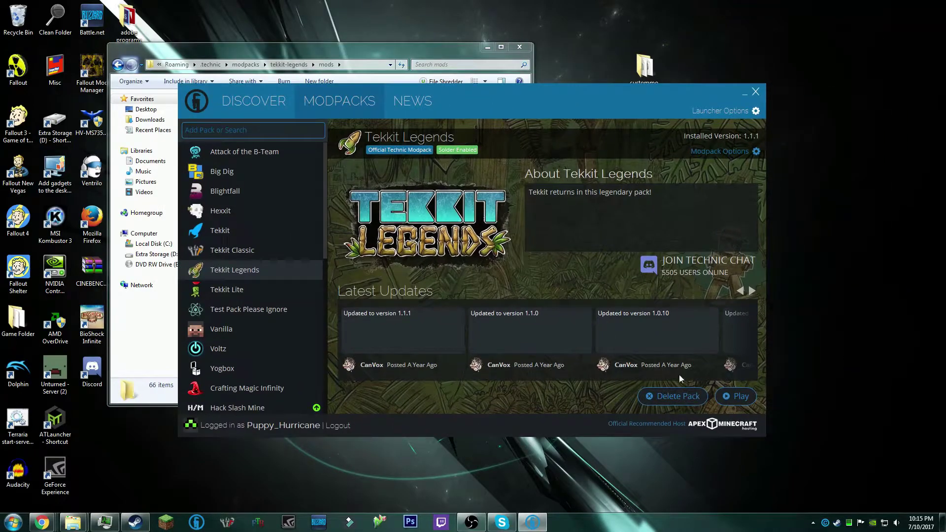
{"action": "left_click", "coordinate": [739, 396]}
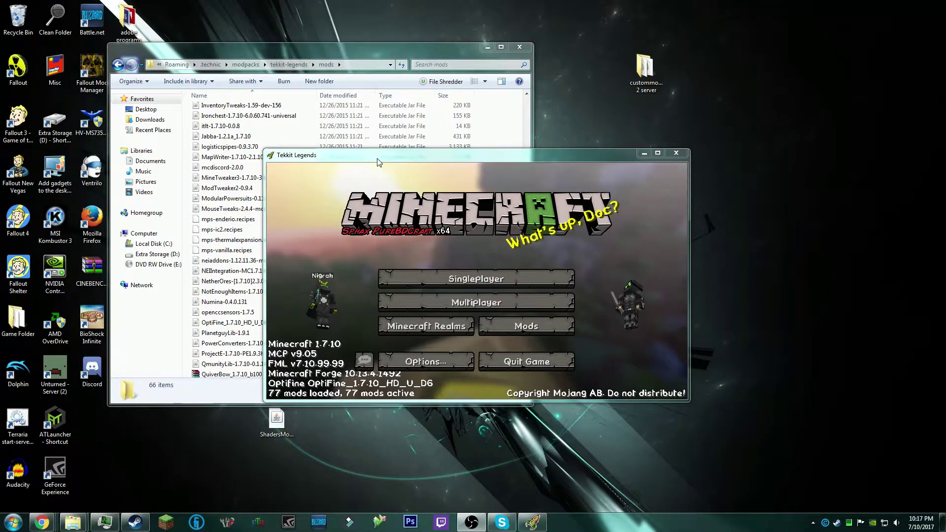
{"action": "left_click_drag", "start_coordinate": [379, 156], "coordinate": [352, 0]}
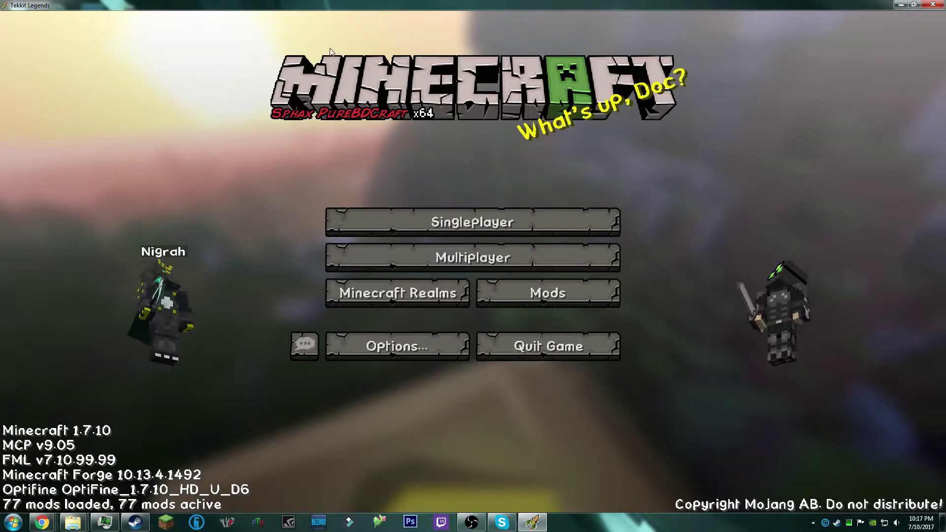
{"action": "left_click", "coordinate": [365, 341]}
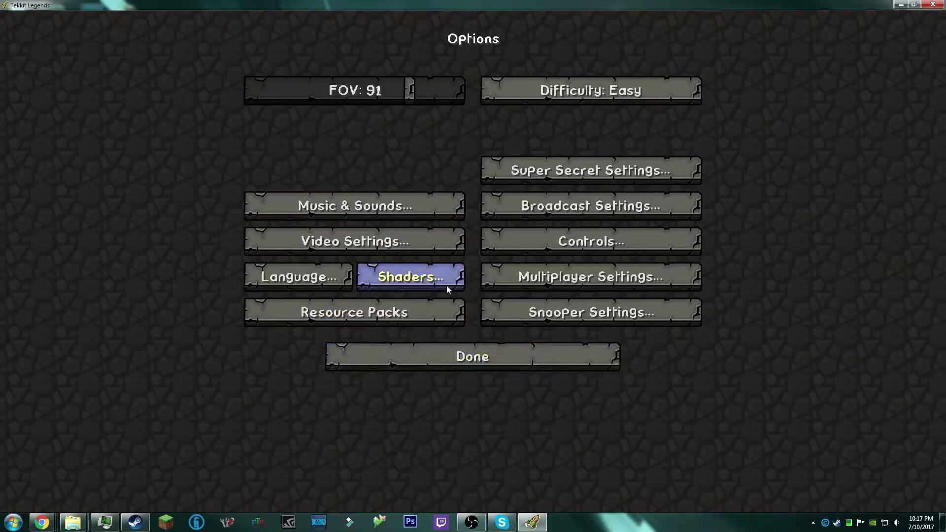
Open the game's Shaders screen and its shaderpacks folder in Explorer.
{"action": "left_click", "coordinate": [394, 276]}
{"action": "left_click", "coordinate": [284, 493]}
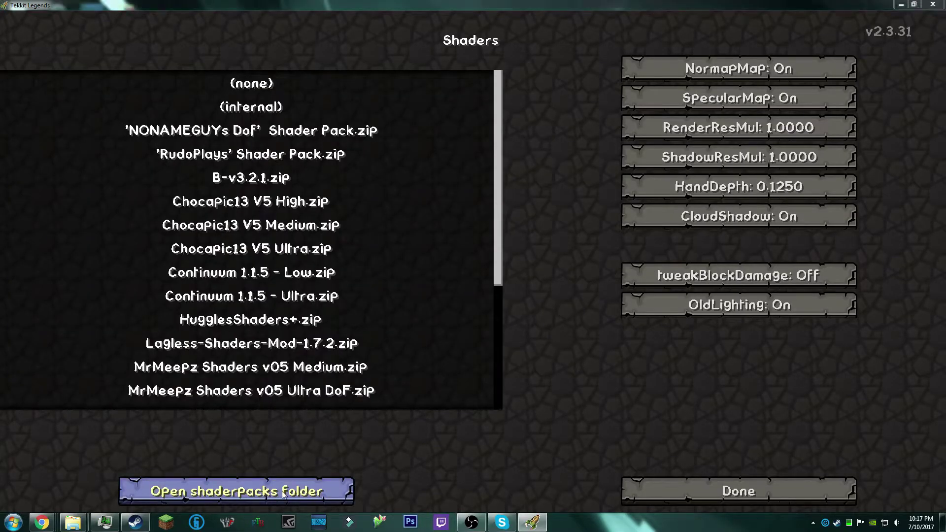
{"action": "left_click_drag", "start_coordinate": [279, 348], "coordinate": [344, 141]}
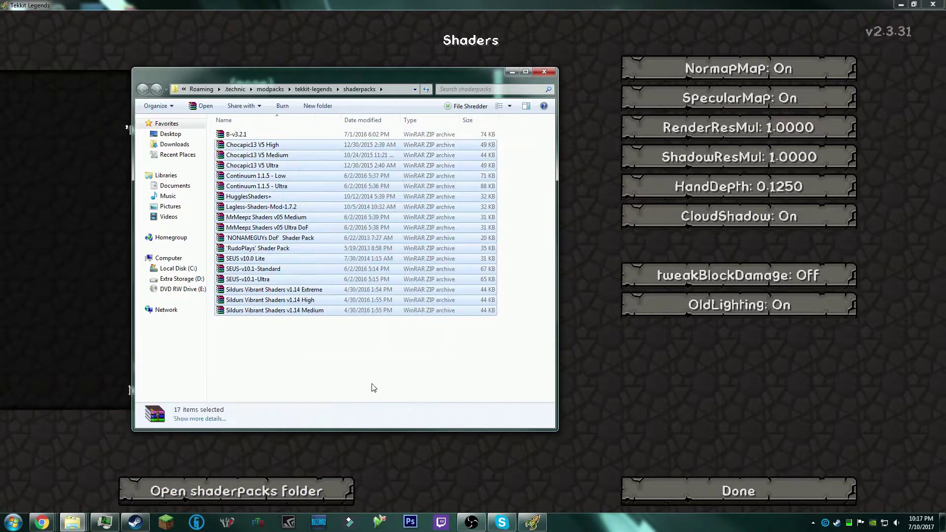
{"action": "left_click", "coordinate": [372, 385]}
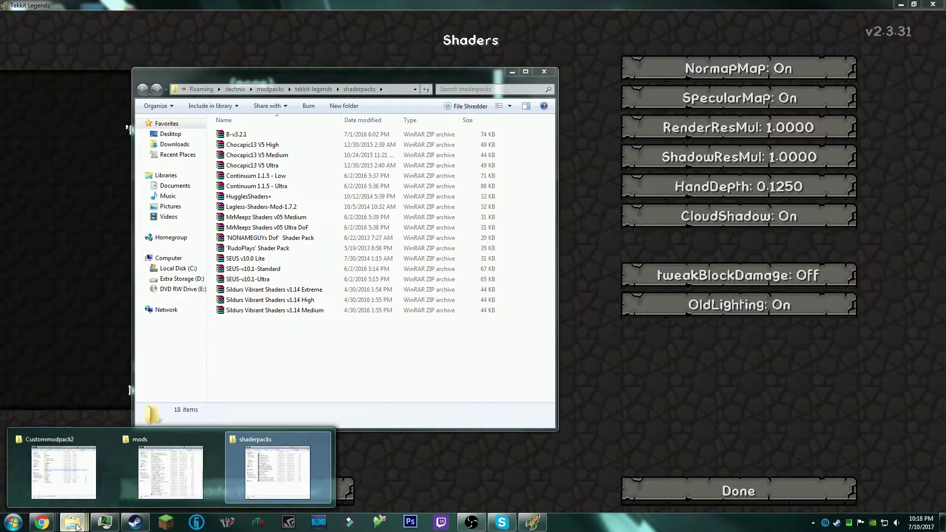
Bring the Shaders Mod page in Chrome to the front and scroll to its top.
{"action": "mouse_move", "coordinate": [53, 524]}
{"action": "left_click", "coordinate": [276, 468]}
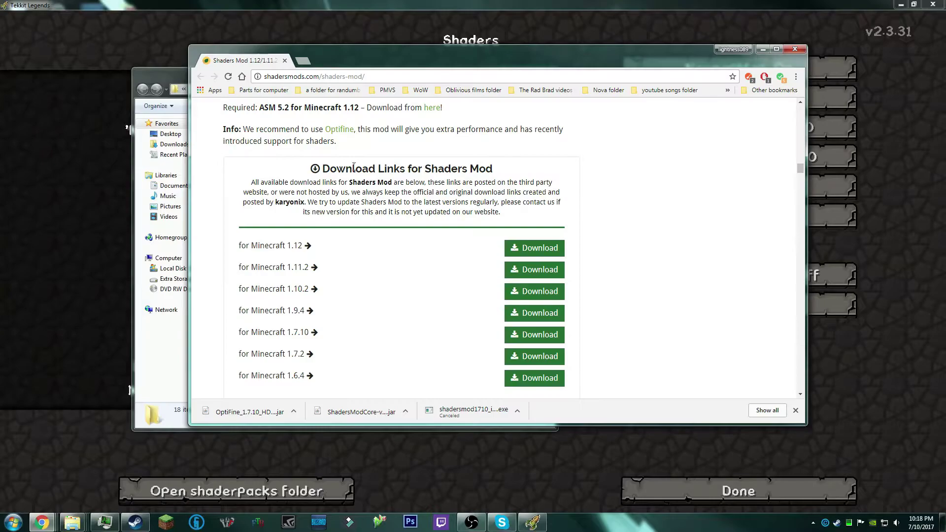
{"action": "scroll", "coordinate": [342, 291], "scroll_direction": "up", "scroll_amount": 4}
{"action": "scroll", "coordinate": [344, 292], "scroll_direction": "up", "scroll_amount": 15}
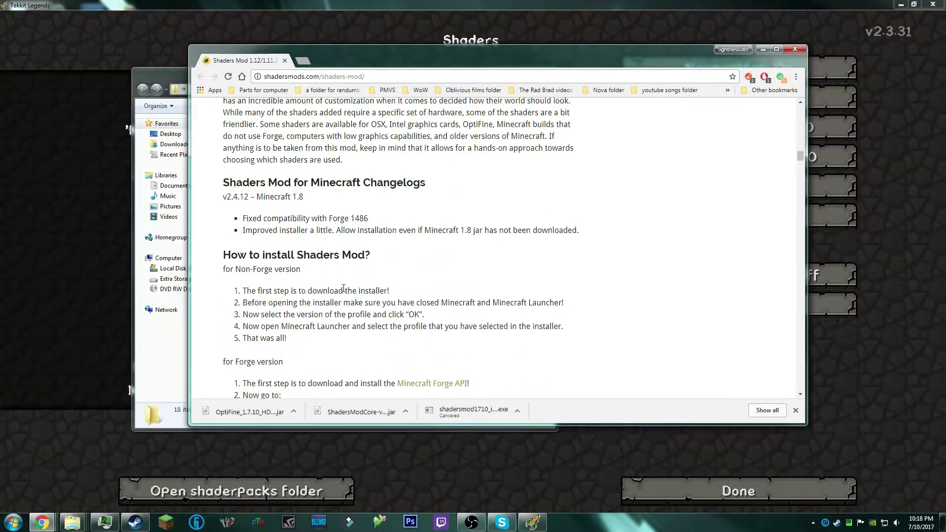
{"action": "scroll", "coordinate": [343, 292], "scroll_direction": "up", "scroll_amount": 5}
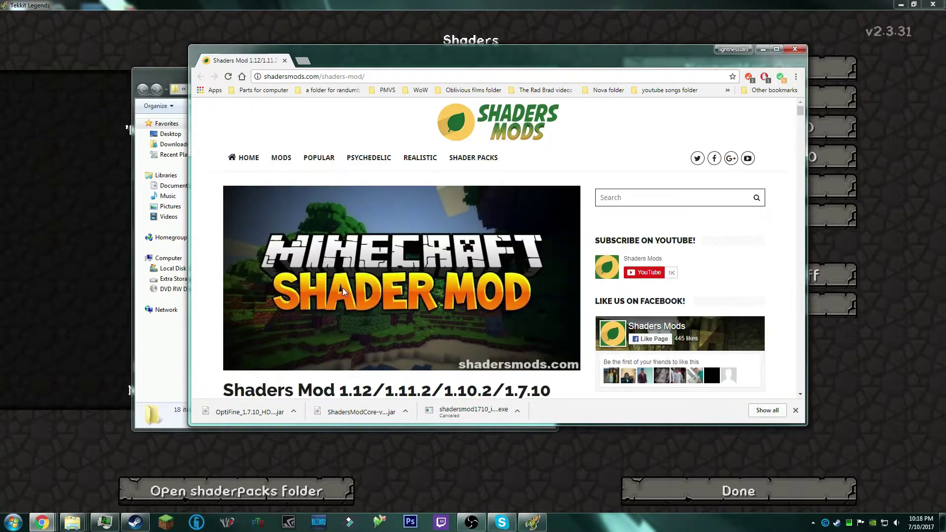
Open the Shader Packs listing in a new tab and scroll through it.
{"action": "right_click", "coordinate": [467, 160]}
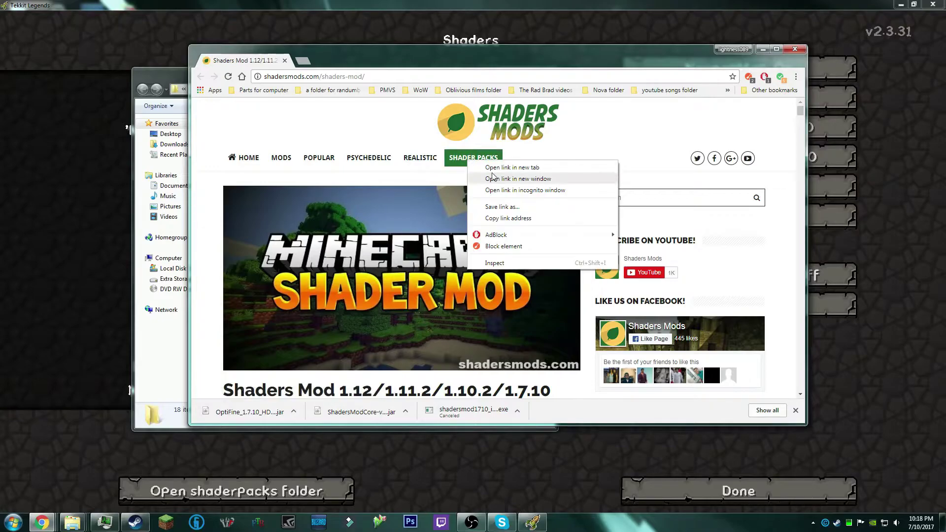
{"action": "left_click", "coordinate": [488, 168]}
{"action": "left_click", "coordinate": [337, 60]}
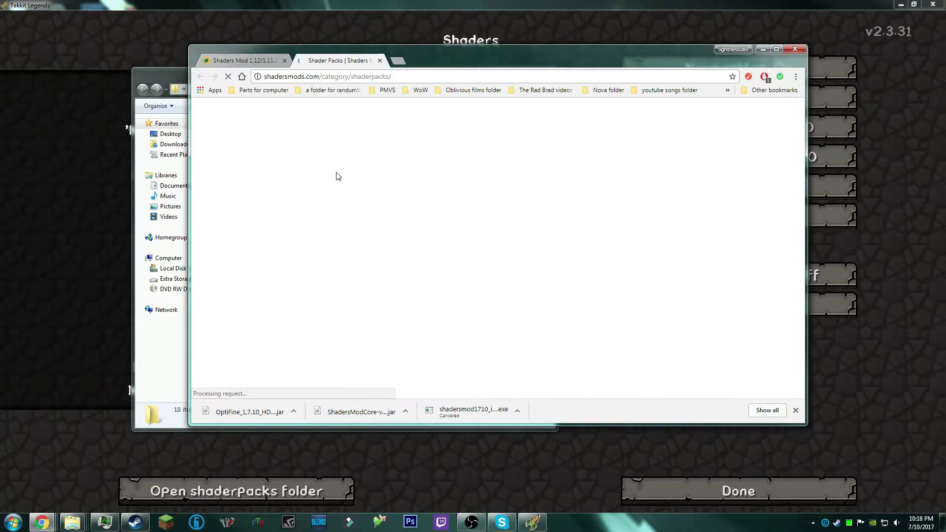
{"action": "scroll", "coordinate": [445, 301], "scroll_direction": "down", "scroll_amount": 3}
{"action": "scroll", "coordinate": [424, 317], "scroll_direction": "up", "scroll_amount": 2}
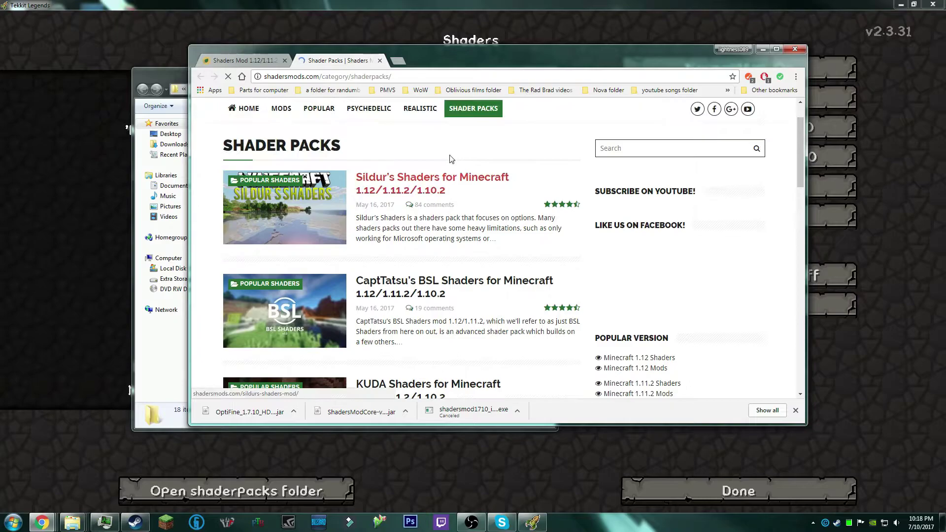
{"action": "scroll", "coordinate": [410, 333], "scroll_direction": "down", "scroll_amount": 3}
{"action": "scroll", "coordinate": [374, 326], "scroll_direction": "down", "scroll_amount": 5}
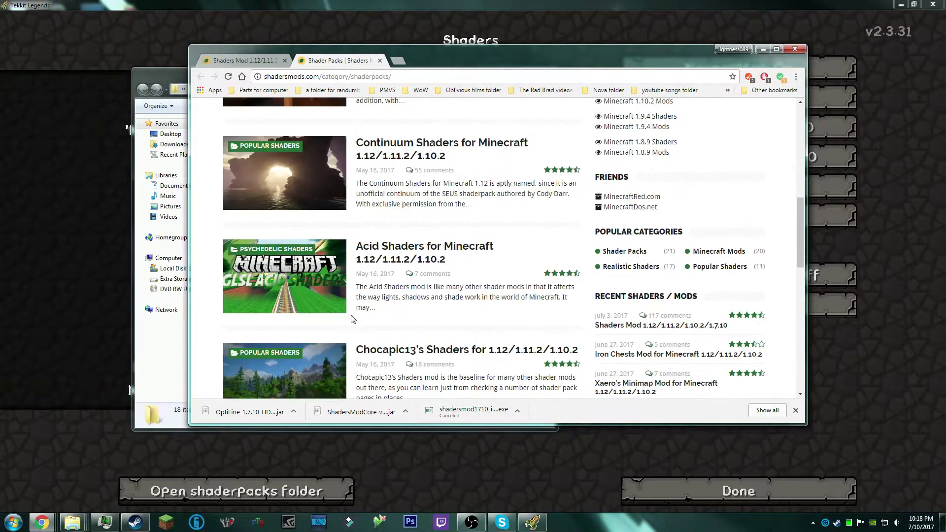
{"action": "scroll", "coordinate": [353, 320], "scroll_direction": "up", "scroll_amount": 5}
{"action": "scroll", "coordinate": [353, 319], "scroll_direction": "up", "scroll_amount": 4}
Close Chrome and the shaderpacks folder, then scroll the shader list to Sildurs Vibrant v1.14 Extreme.
{"action": "left_click", "coordinate": [762, 48]}
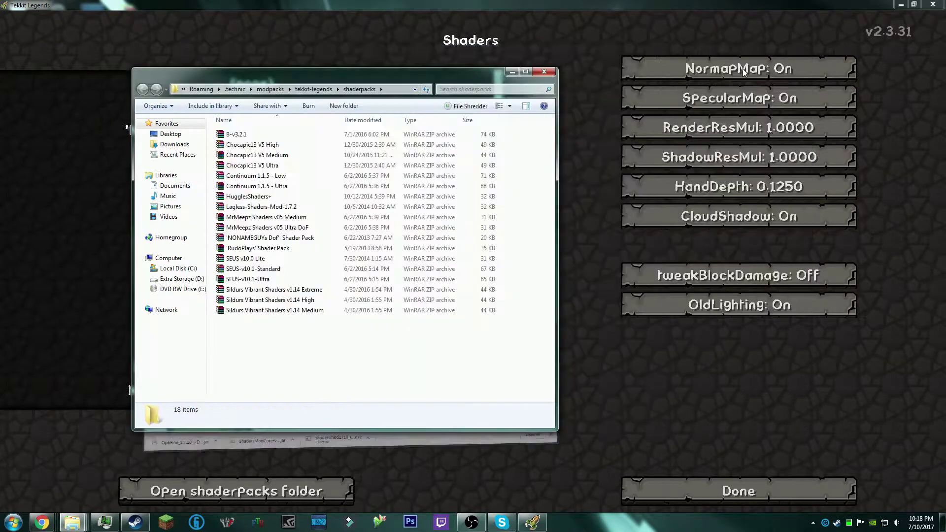
{"action": "left_click", "coordinate": [543, 73]}
{"action": "left_click_drag", "start_coordinate": [497, 115], "coordinate": [501, 218]}
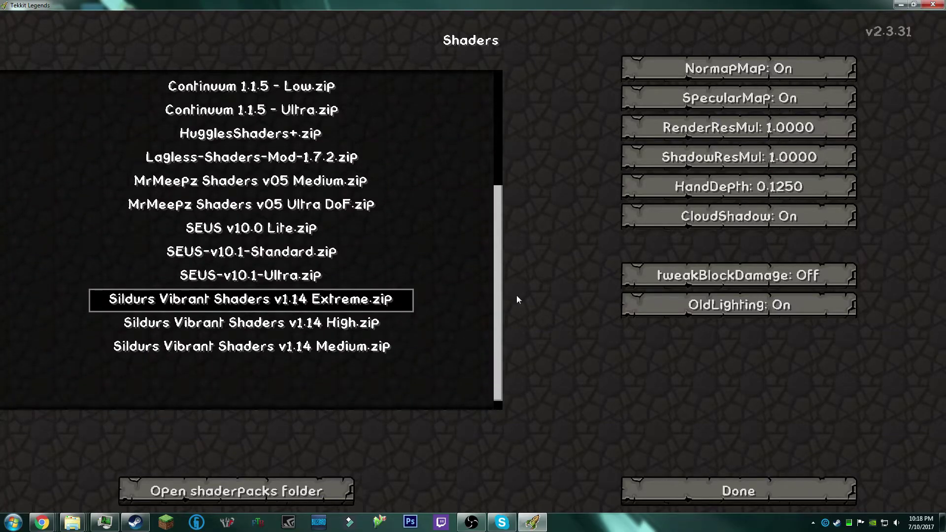
Confirm the shader pack and create a new Creative Amplified world named 'test world'.
{"action": "left_click", "coordinate": [658, 488]}
{"action": "left_click", "coordinate": [448, 347]}
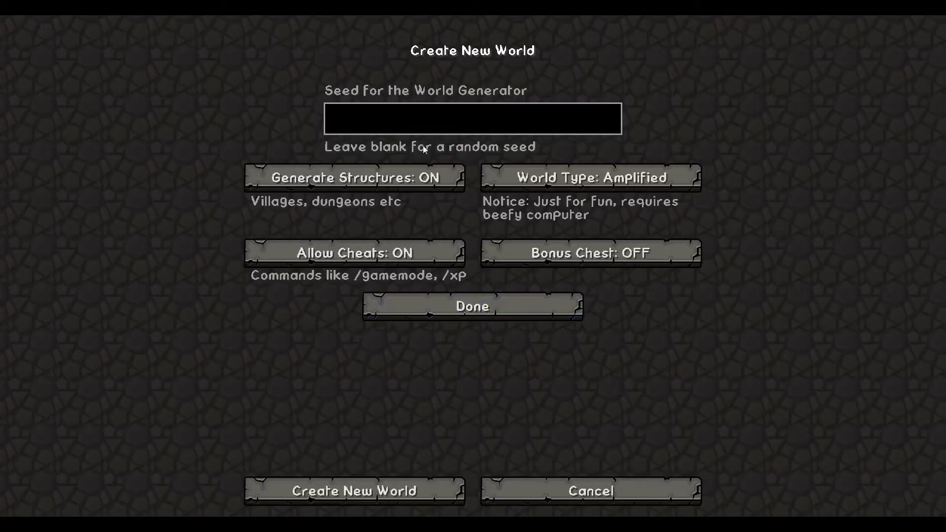
{"action": "left_click", "coordinate": [475, 318]}
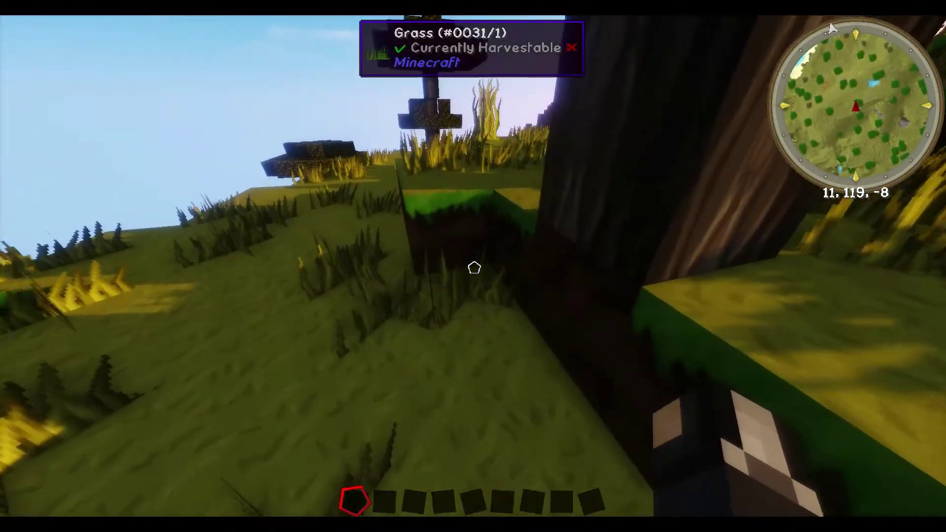
Walk across the grassy Amplified hillsides toward the tall rock spire.
{"action": "key", "text": "Escape"}
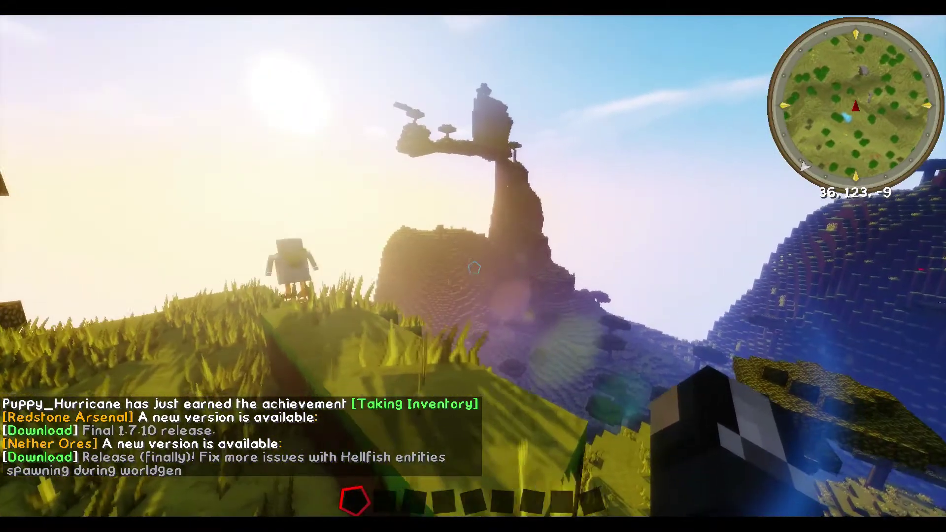
{"action": "key", "text": "w"}
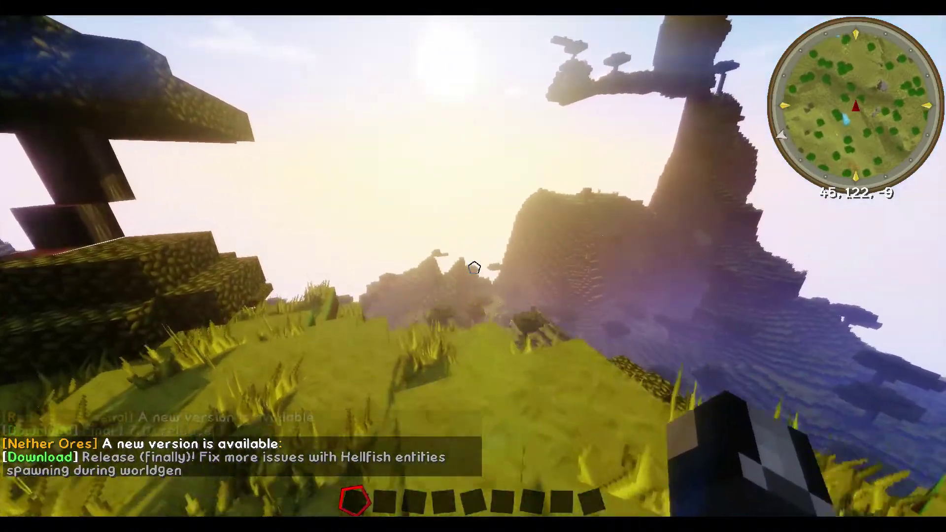
{"action": "key", "text": "w"}
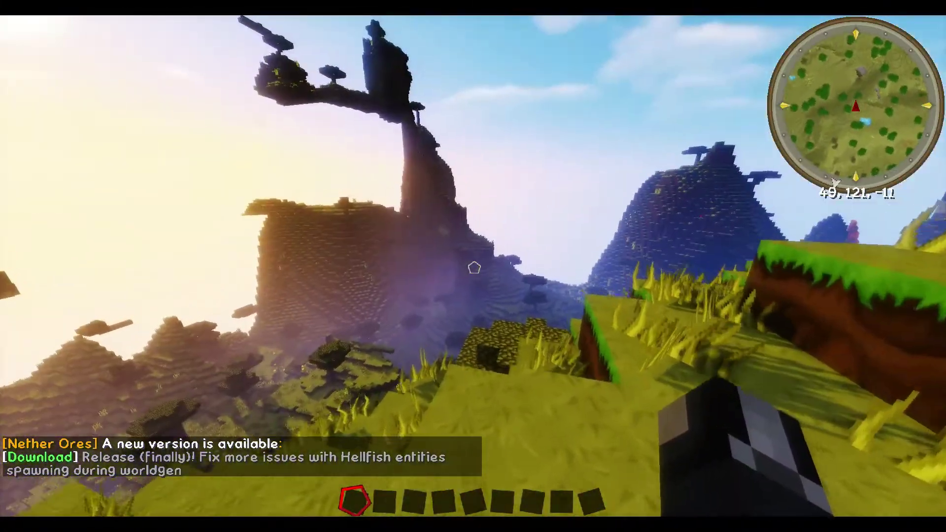
{"action": "key", "text": "w"}
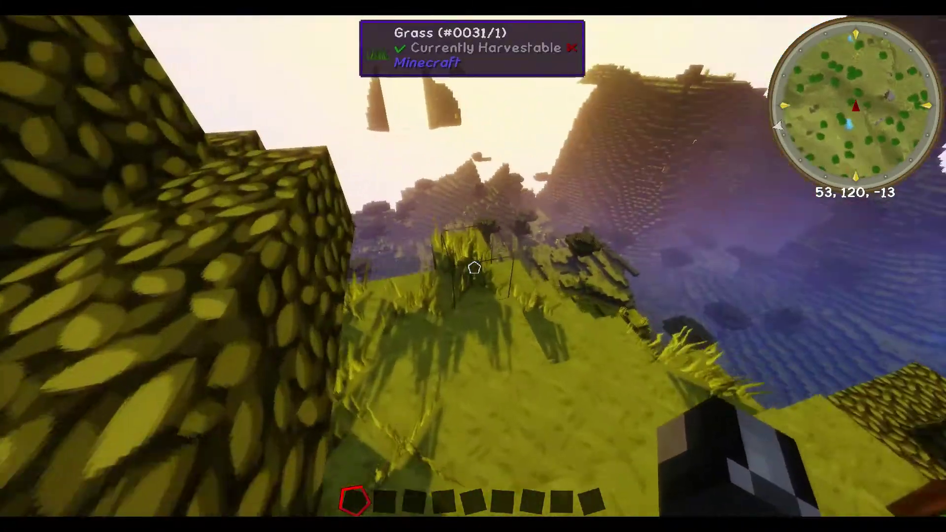
{"action": "key", "text": "w"}
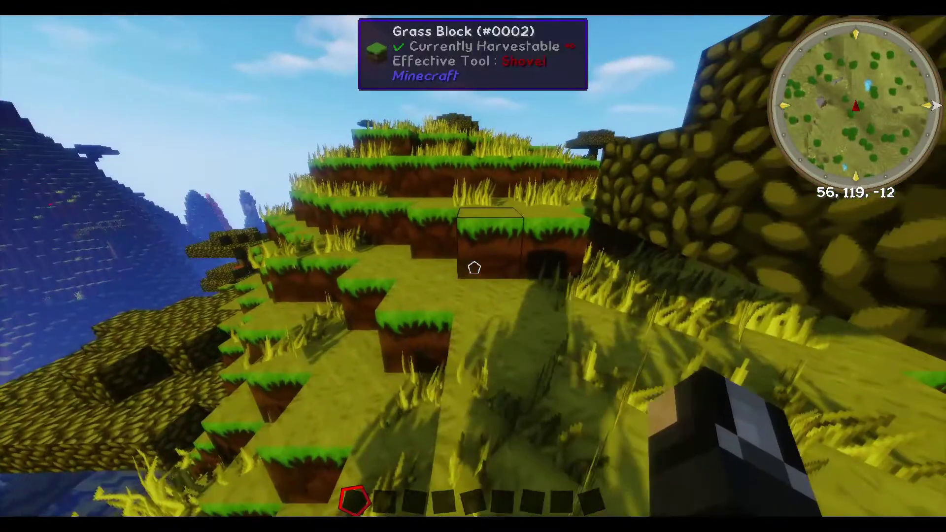
{"action": "key", "text": "w"}
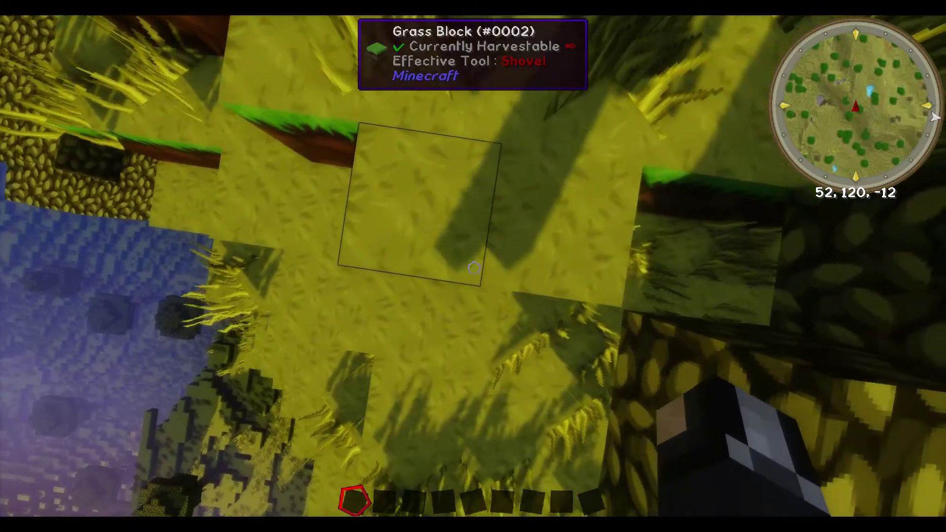
{"action": "key", "text": "w"}
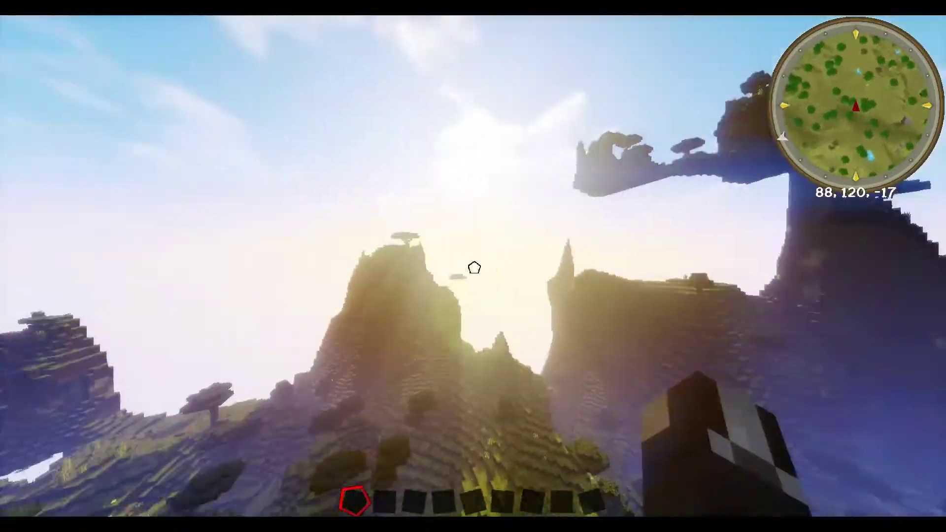
Fly past the hilltop pond and up onto the floating island, then descend onto it.
{"action": "key", "text": "w"}
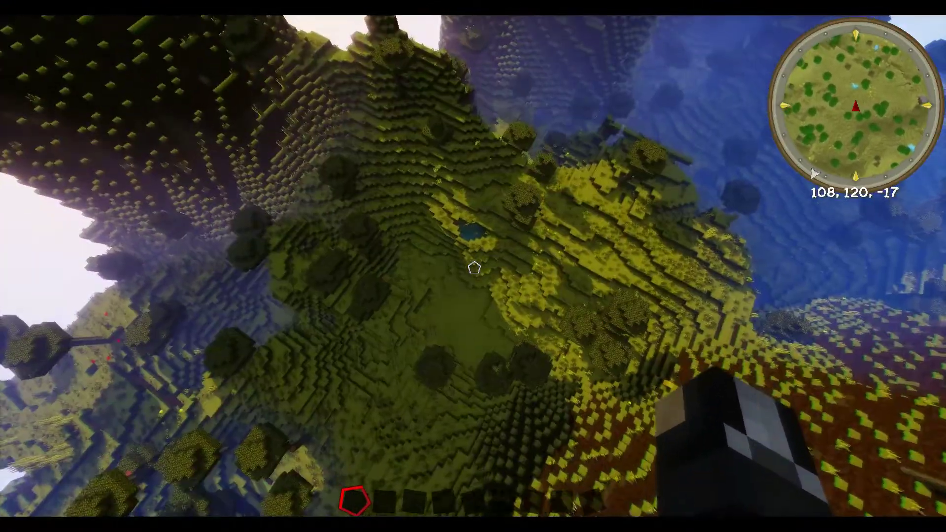
{"action": "key", "text": "w"}
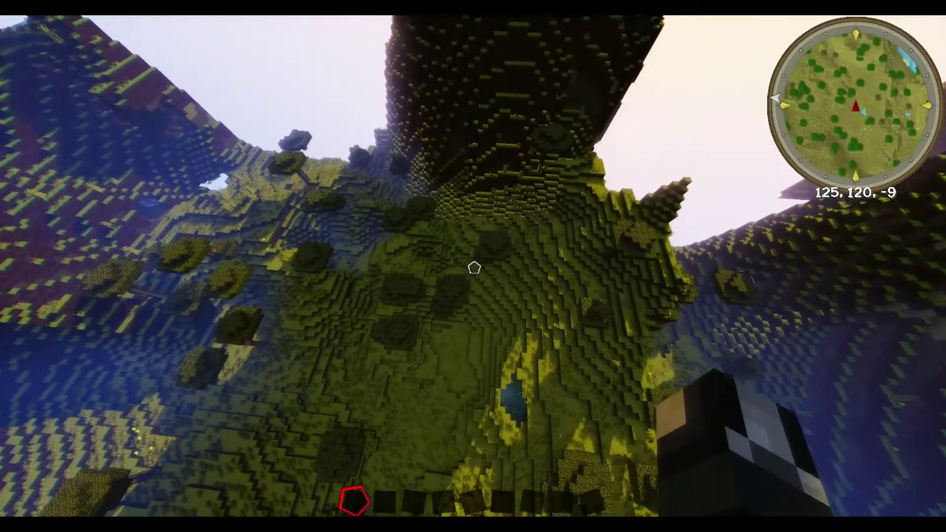
{"action": "key", "text": "w"}
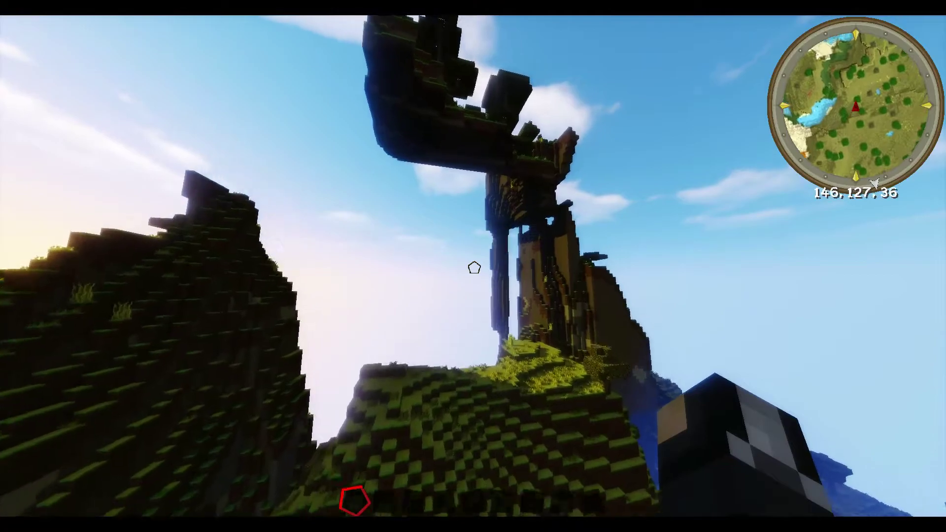
{"action": "key", "text": "w"}
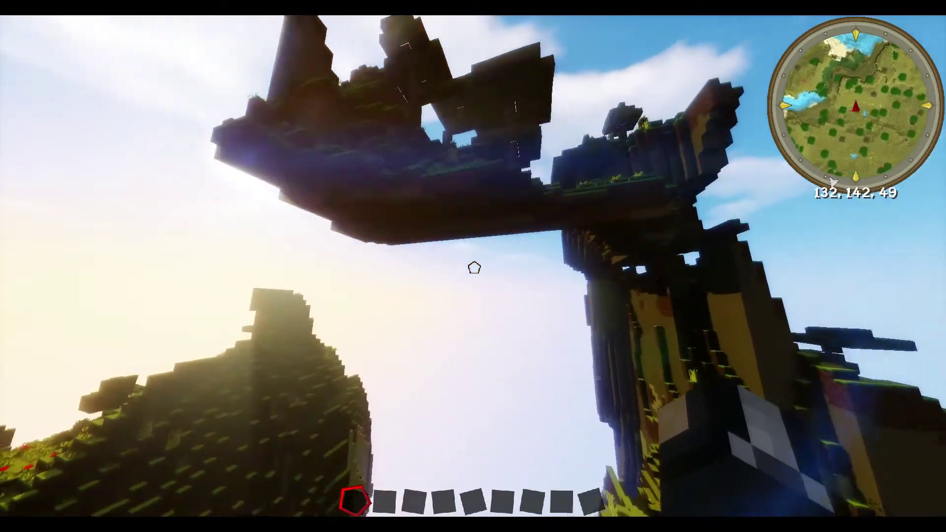
{"action": "key", "text": "w"}
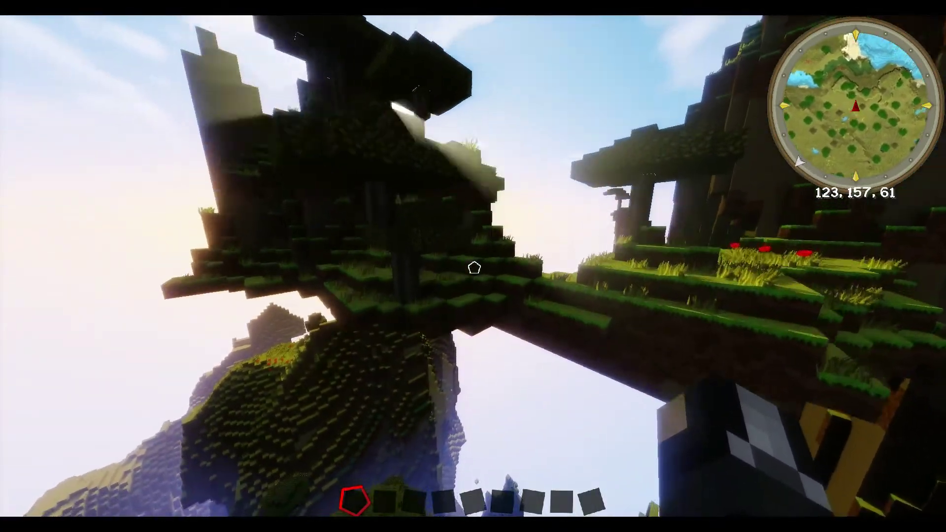
{"action": "key", "text": "w"}
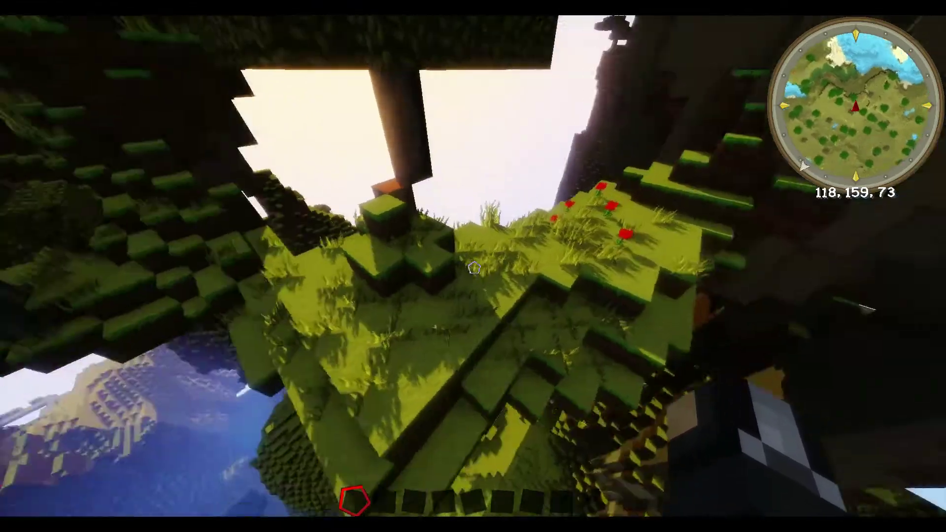
{"action": "key", "text": "w"}
{"action": "key", "text": "shift"}
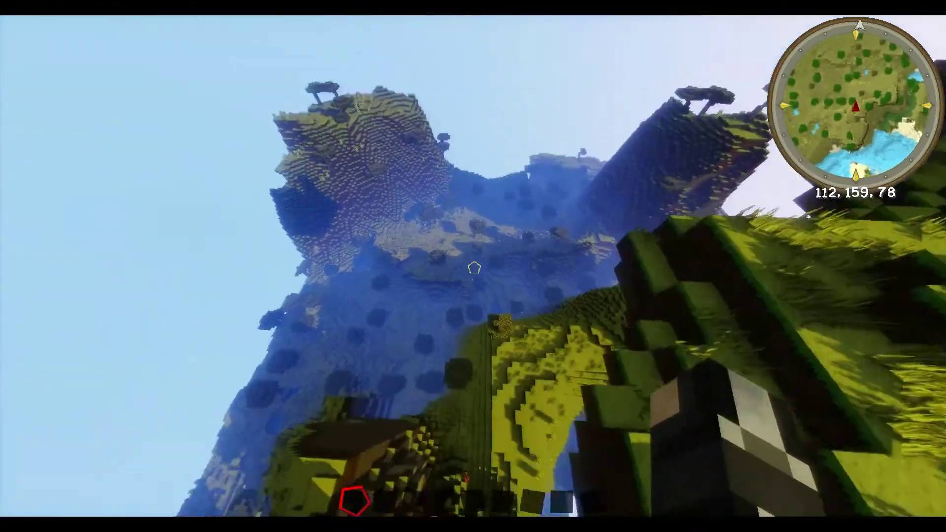
Fly off the edge of the floating island and continue downward.
{"action": "key", "text": "w"}
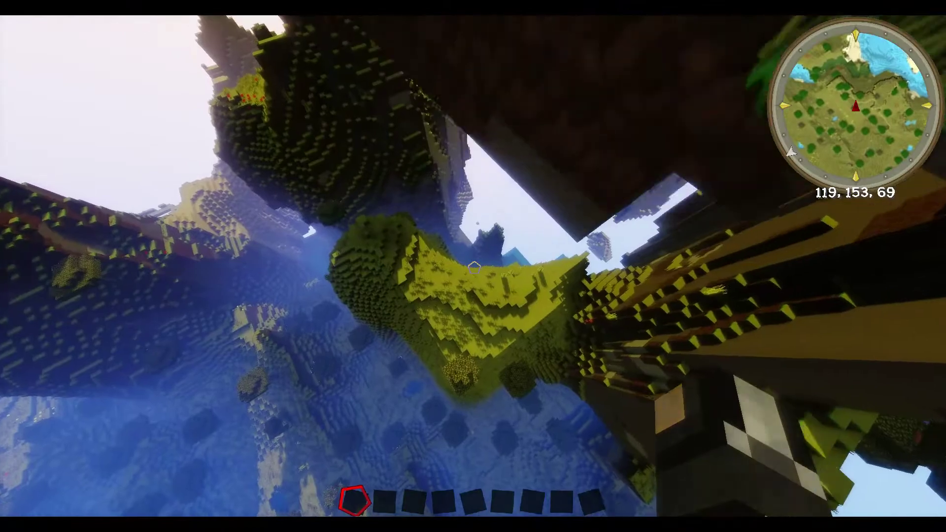
{"action": "key", "text": "w"}
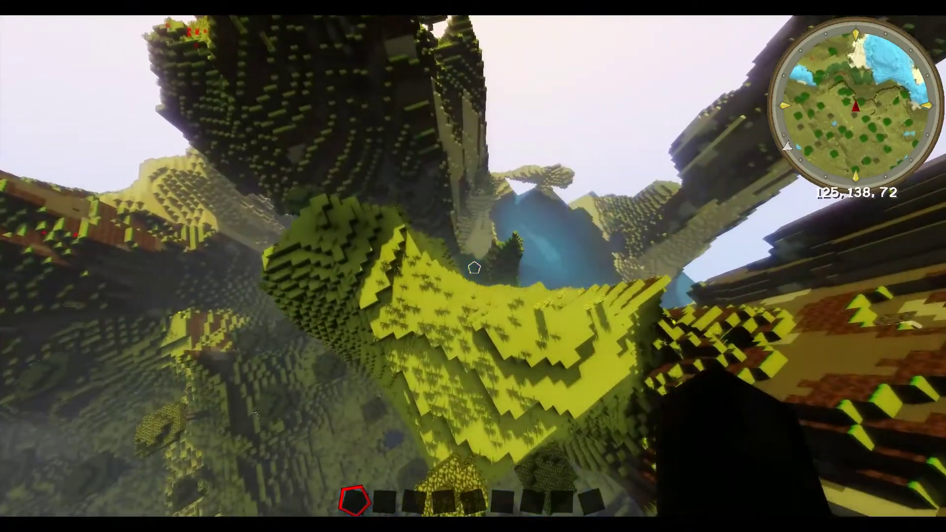
{"action": "key", "text": "w"}
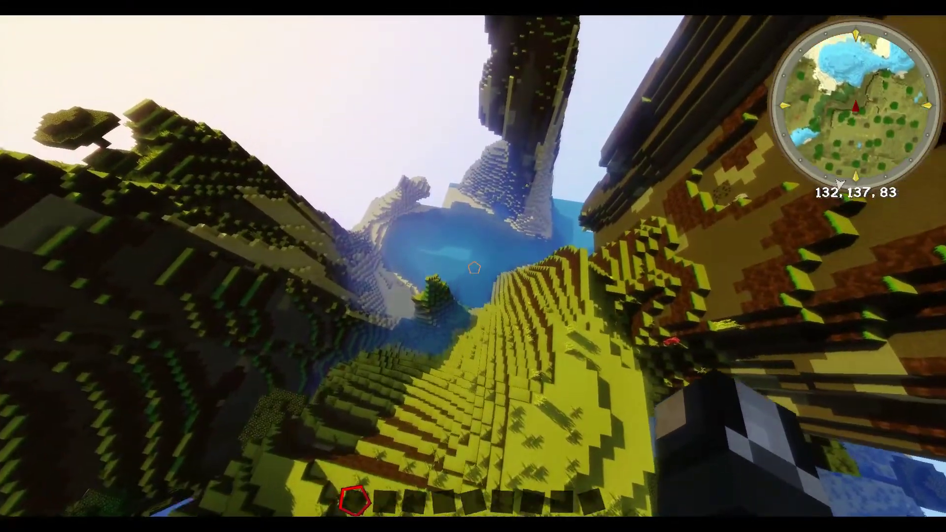